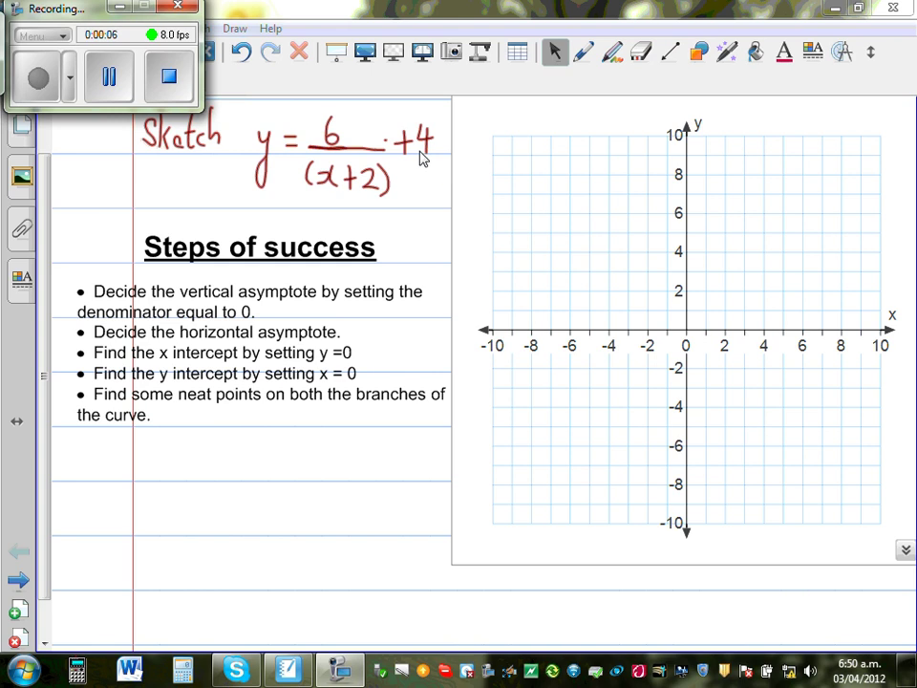
- Erase the stray dot by the formula, then tick the first step in red pen
click(640, 54)
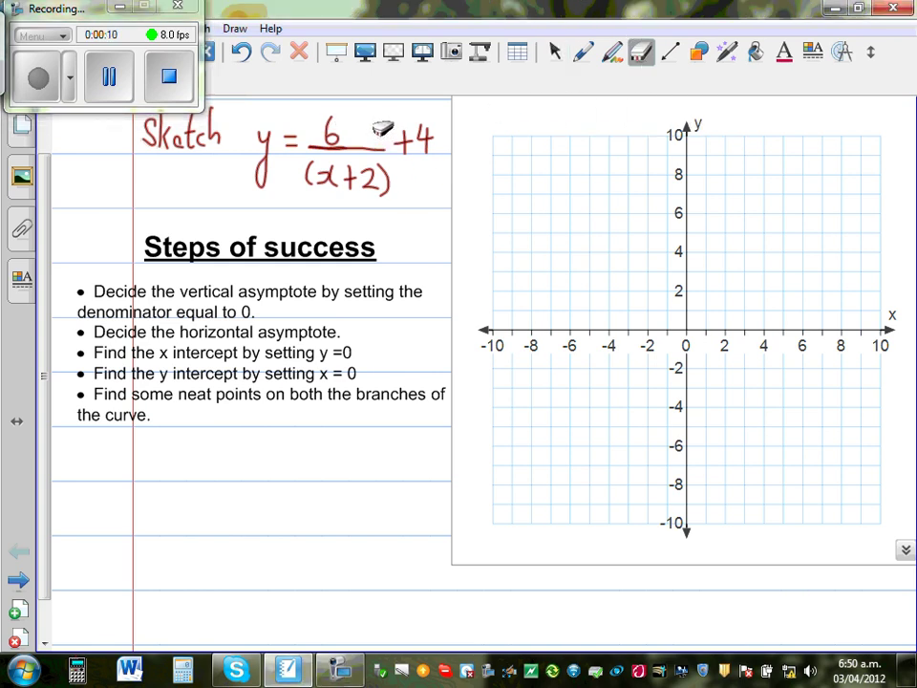
click(583, 54)
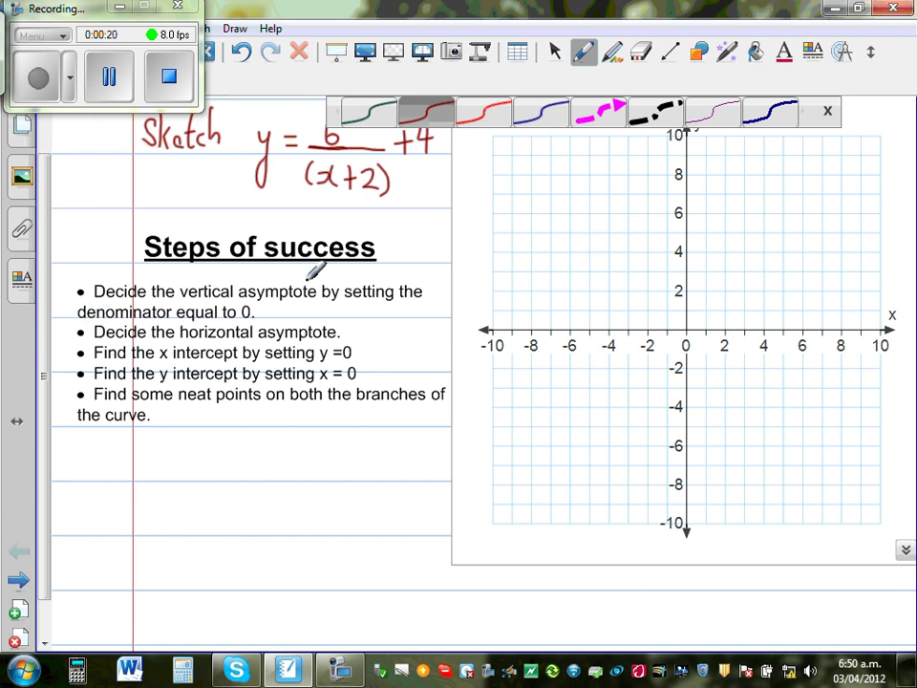
click(828, 112)
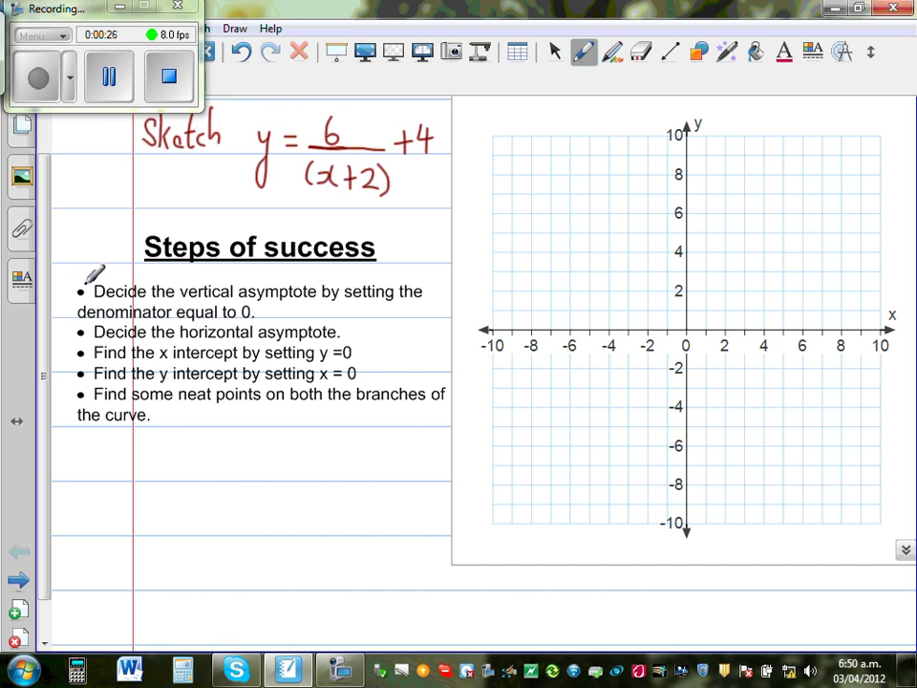
drag(67, 289, 84, 284)
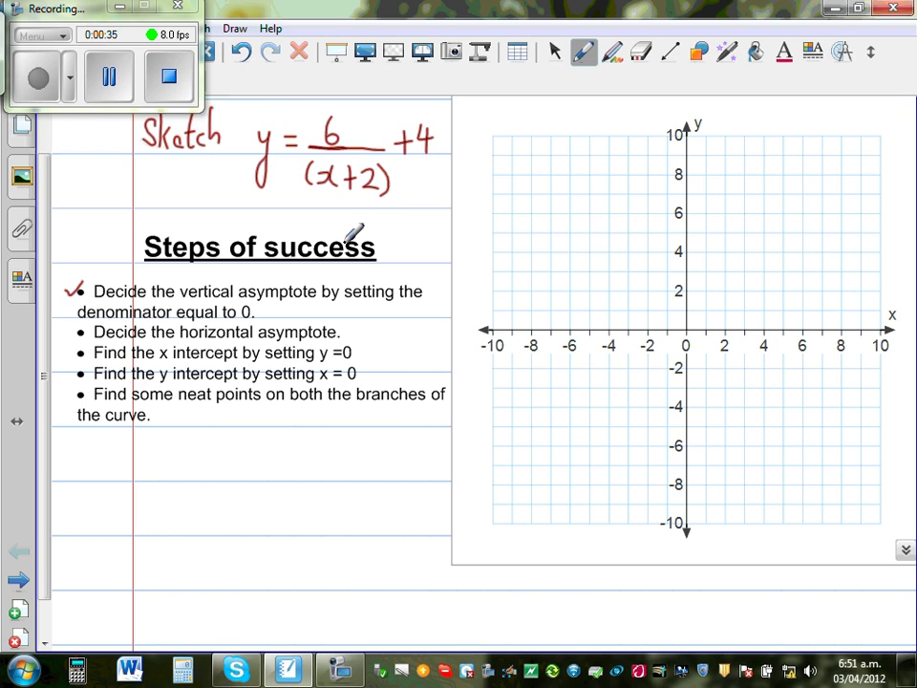
- Write ① x+2=0 ⇒ x=−2 in red under the list and box x=−2
mouse_move(69, 455)
mouse_down()
mouse_move(71, 475)
mouse_move(60, 466)
mouse_move(72, 447)
mouse_move(123, 469)
mouse_move(165, 461)
mouse_up()
mouse_move(156, 451)
mouse_down()
mouse_move(181, 465)
mouse_move(220, 458)
mouse_up()
mouse_move(199, 467)
mouse_down()
mouse_move(227, 455)
mouse_move(285, 456)
mouse_up()
drag(267, 466, 327, 471)
mouse_move(340, 471)
mouse_down()
mouse_move(344, 455)
mouse_move(363, 458)
mouse_up()
mouse_move(347, 467)
mouse_down()
mouse_move(408, 452)
mouse_move(416, 465)
mouse_up()
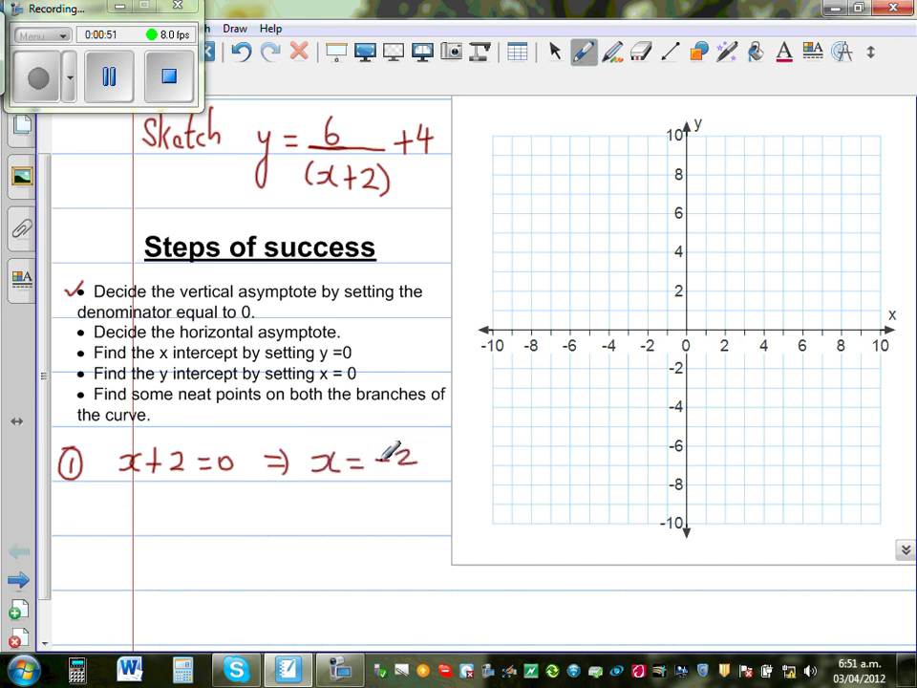
mouse_move(309, 434)
mouse_down()
mouse_move(306, 481)
mouse_move(427, 489)
mouse_move(431, 431)
mouse_move(307, 435)
mouse_up()
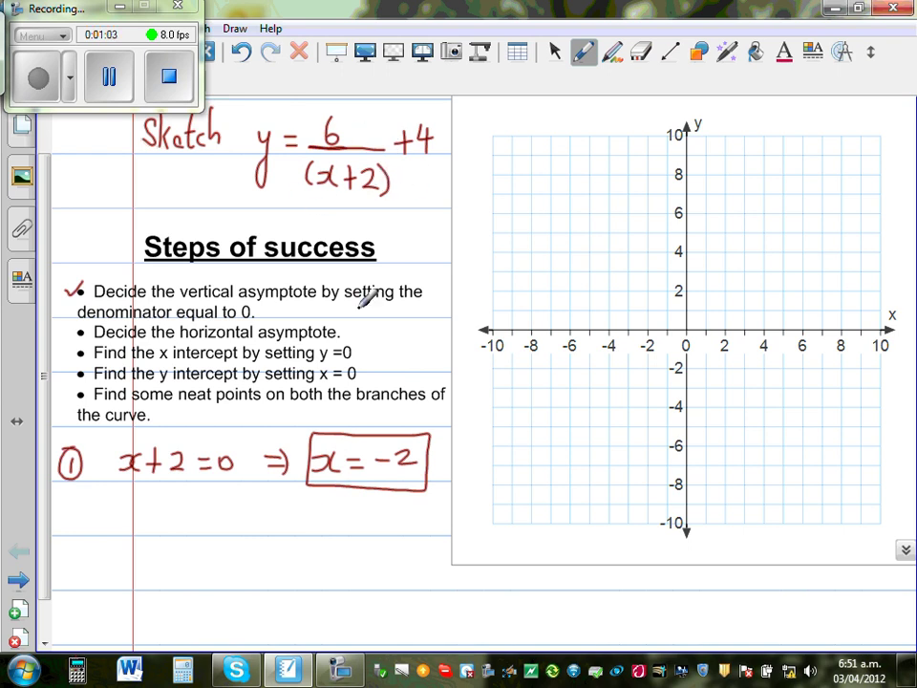
click(79, 673)
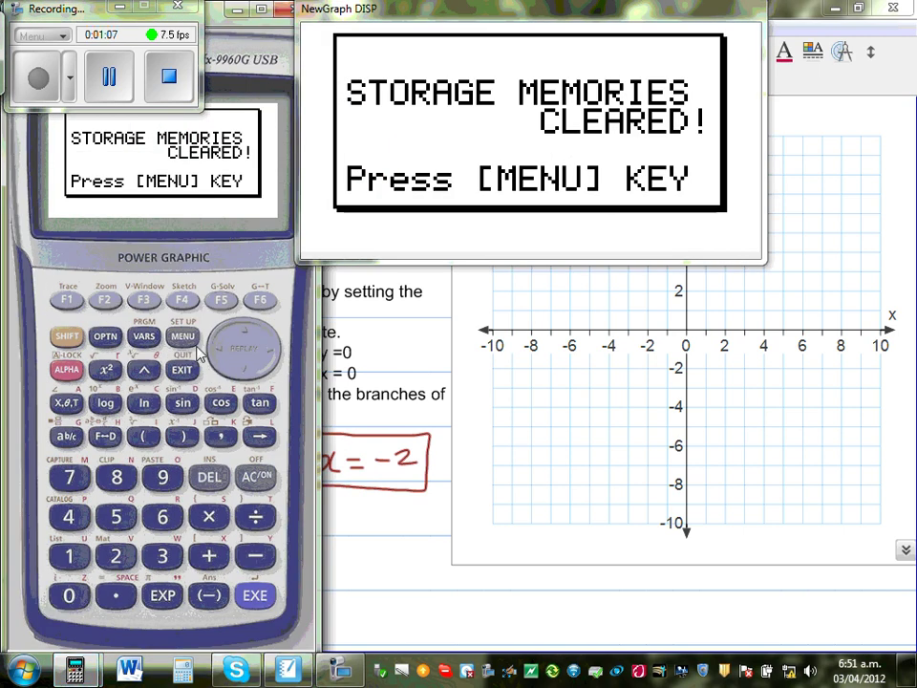
- In the emulator's RUN-MAT mode, evaluate 6÷0 to get Ma ERROR
click(184, 338)
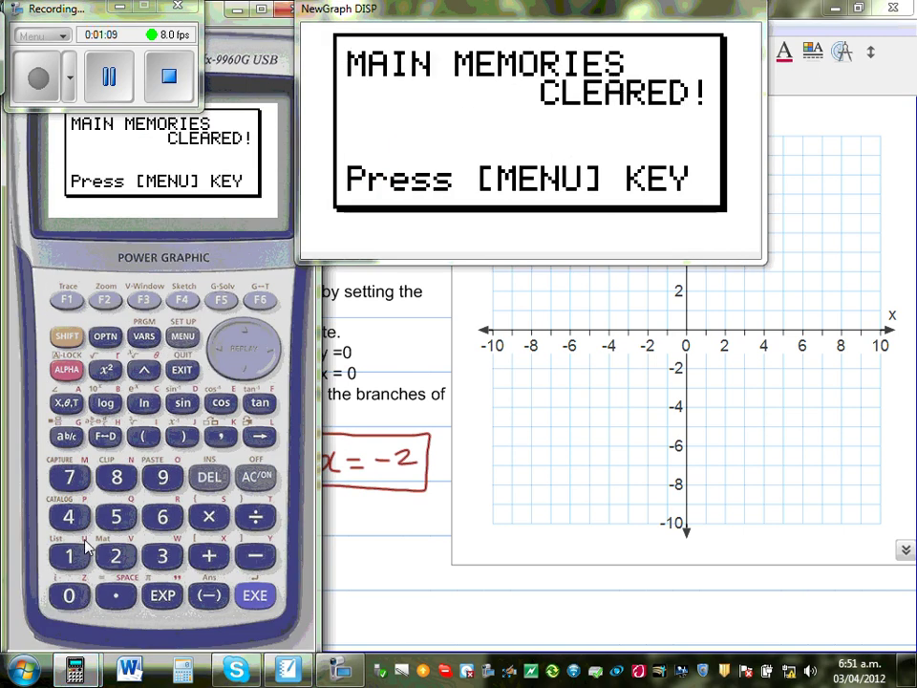
click(184, 337)
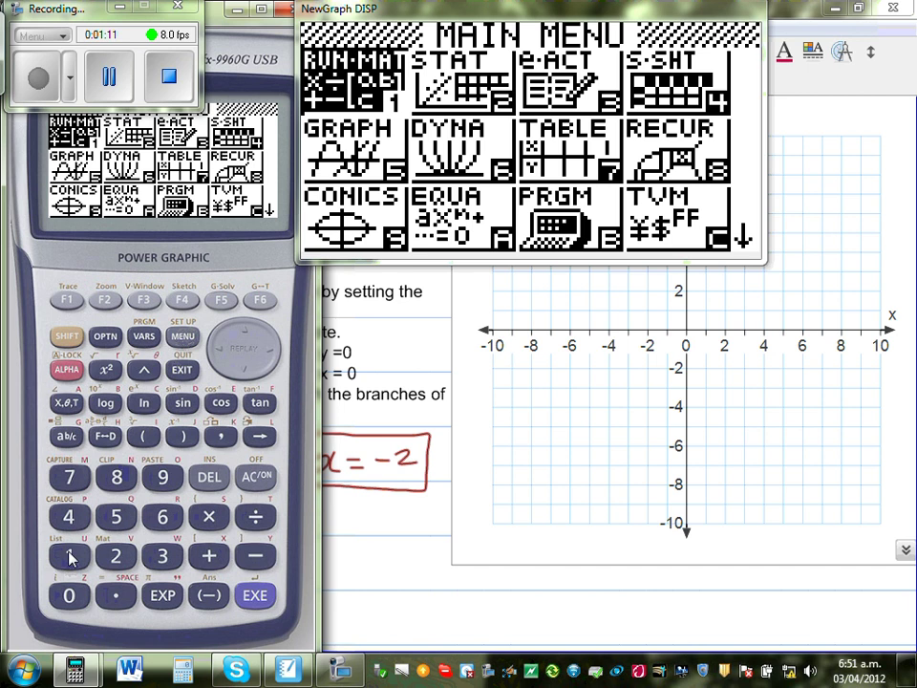
key(Return)
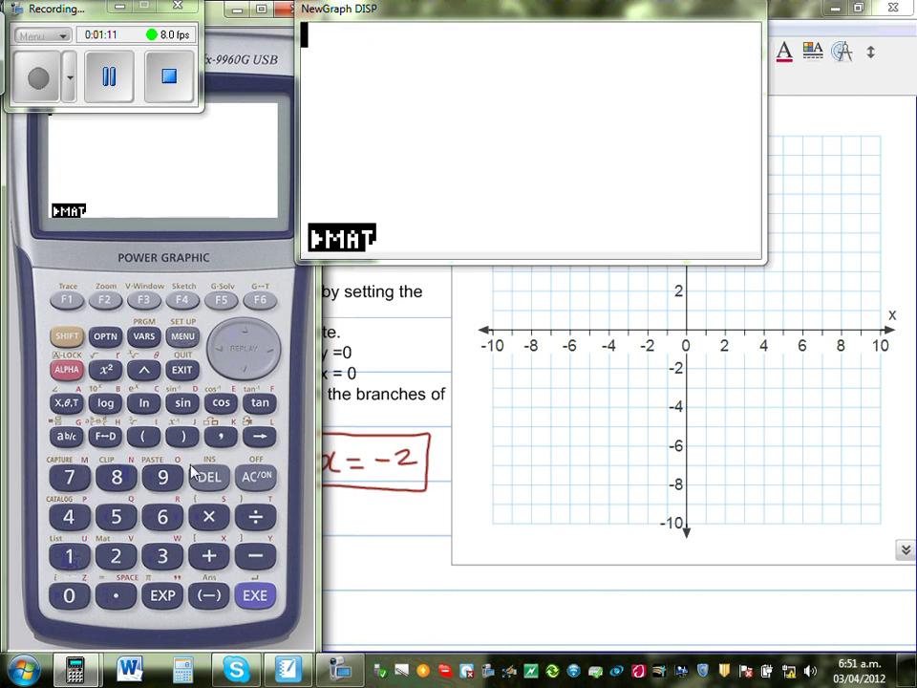
click(164, 523)
click(255, 516)
click(69, 594)
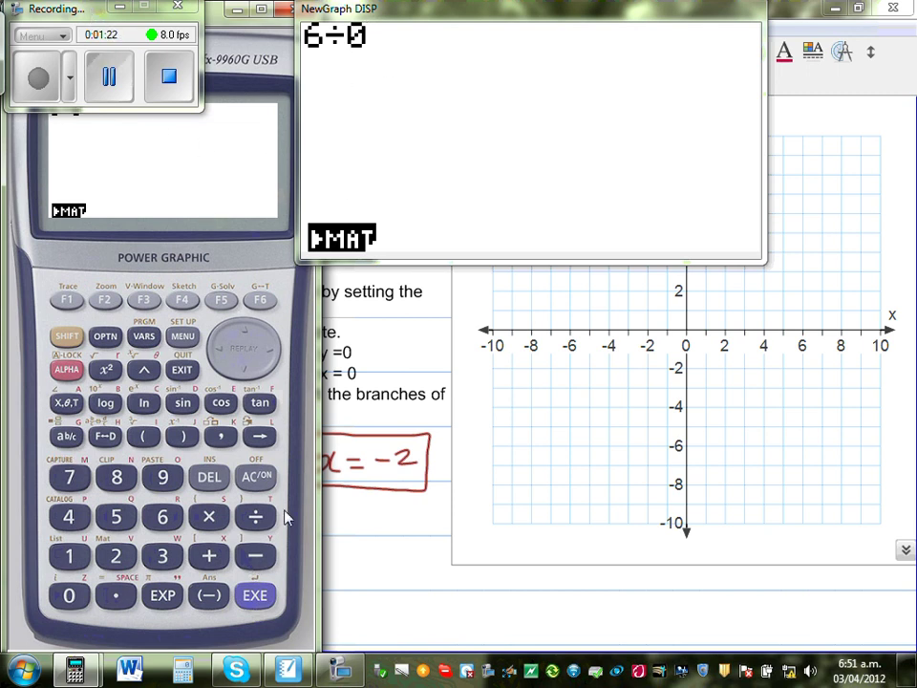
click(254, 597)
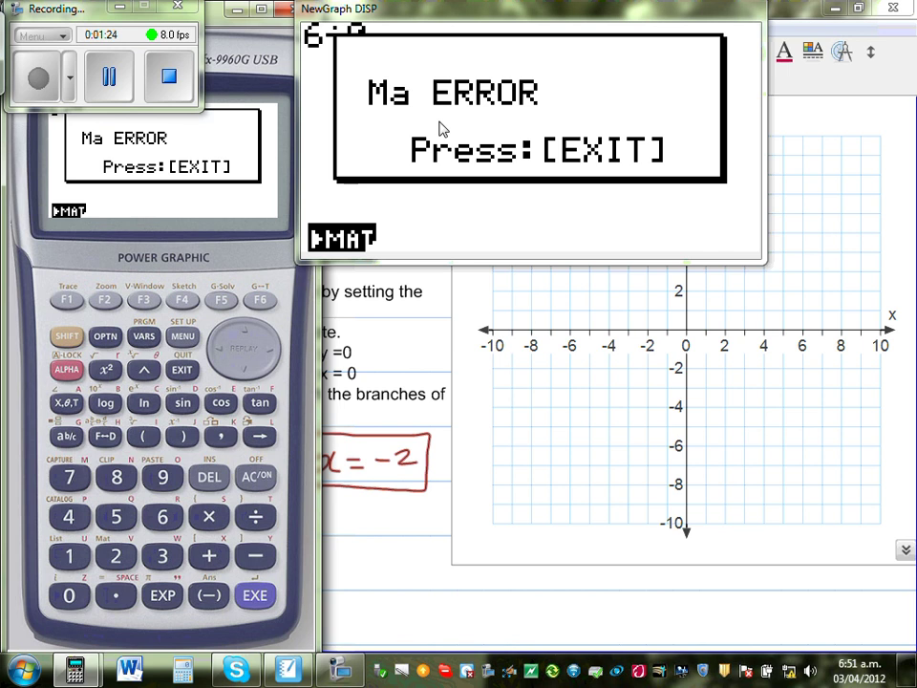
click(184, 369)
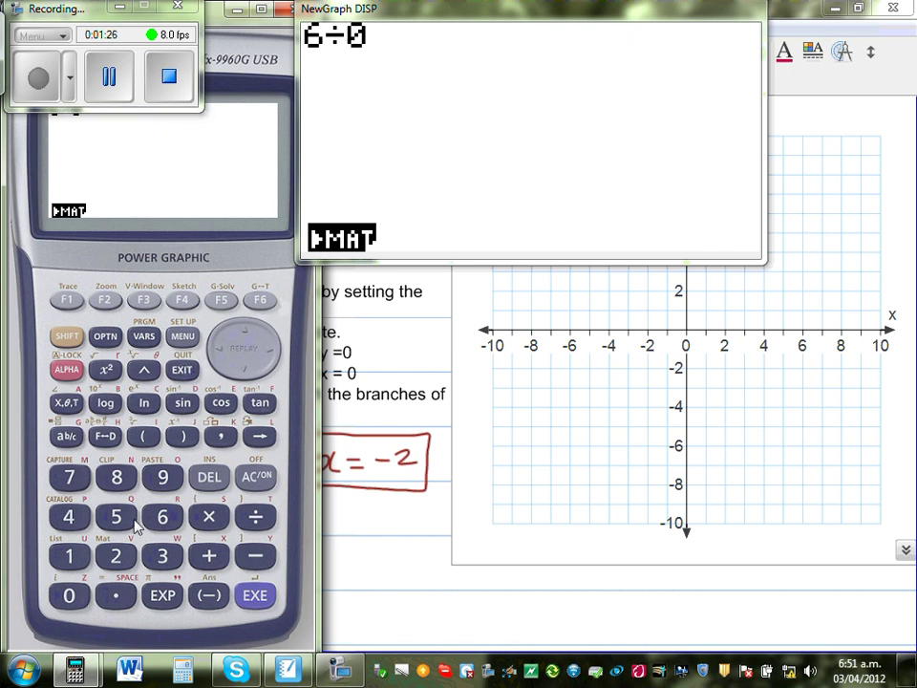
- Clear and evaluate 8÷0, also Ma ERROR, then return to the notebook
click(258, 485)
click(116, 477)
click(253, 516)
click(74, 594)
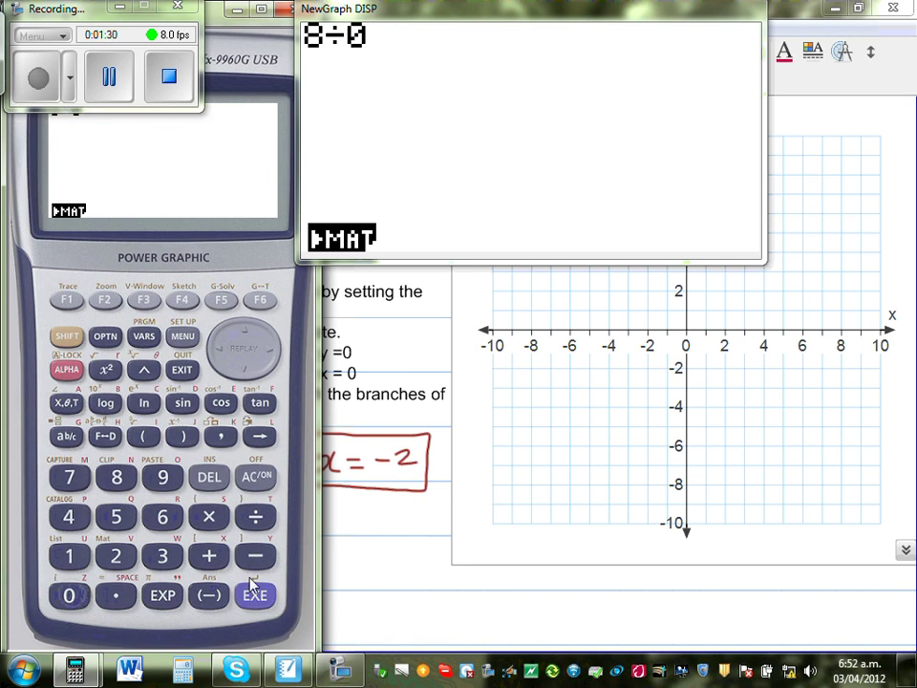
click(255, 594)
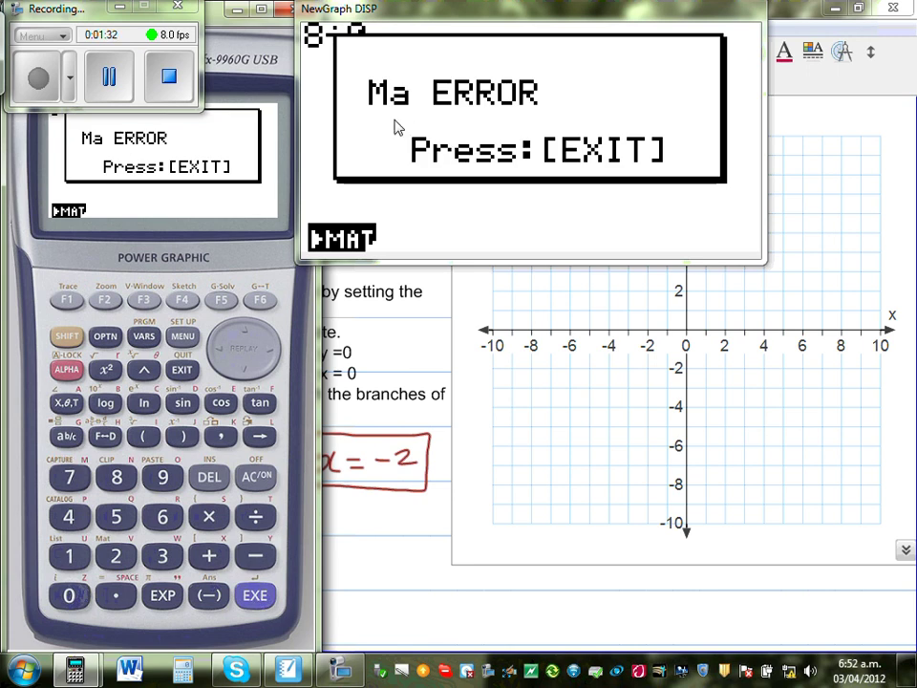
click(182, 371)
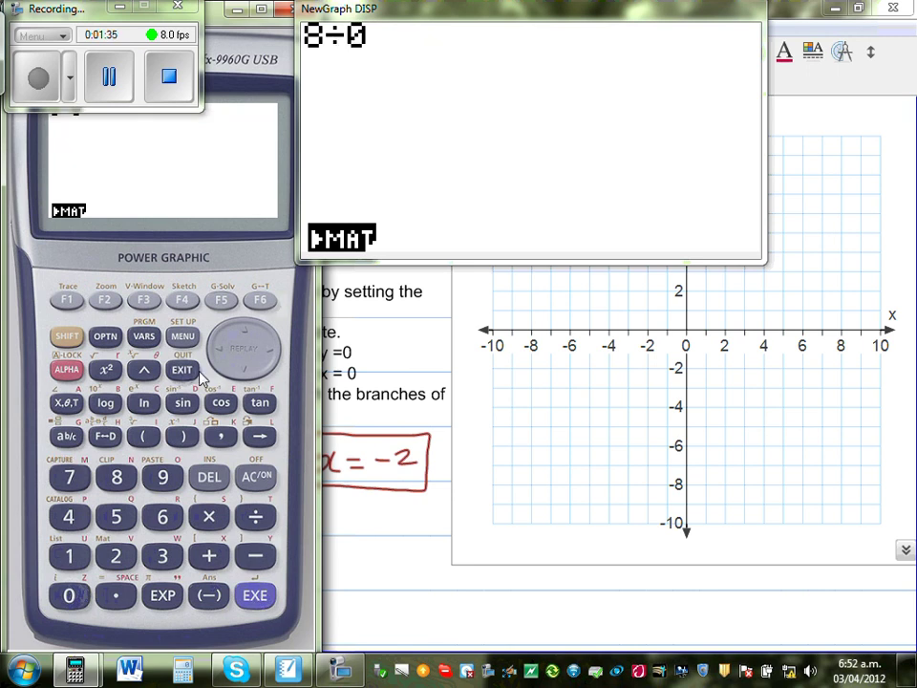
click(369, 547)
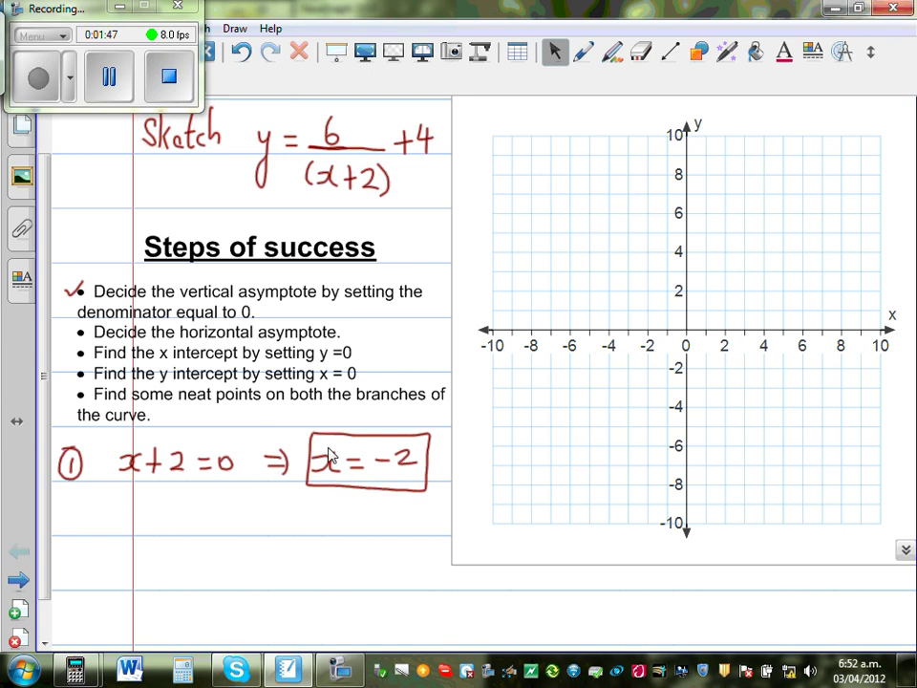
- Draw a dashed blue vertical line at x=−2 on the grid
click(669, 52)
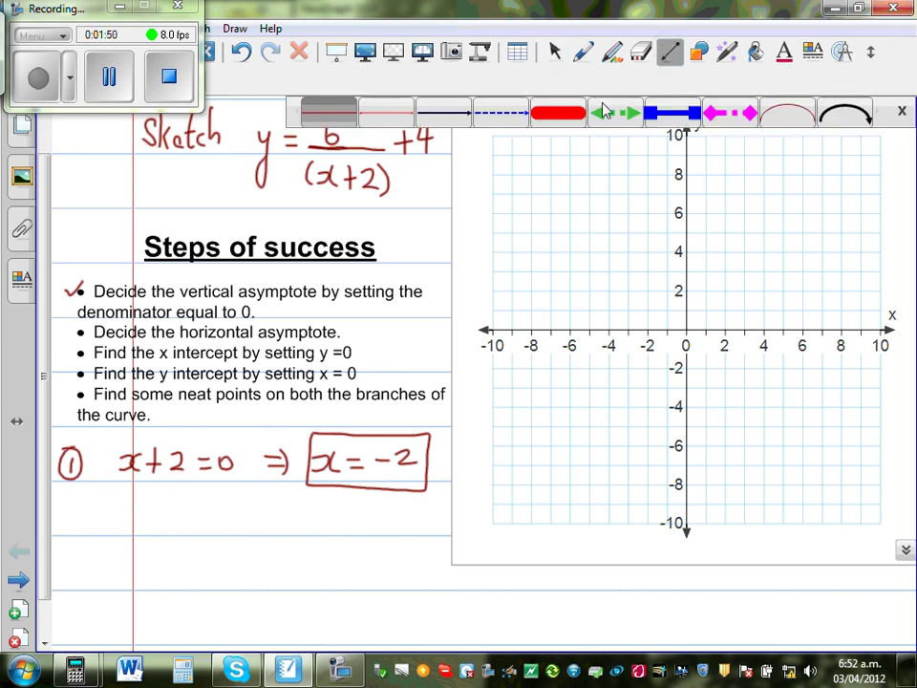
click(512, 118)
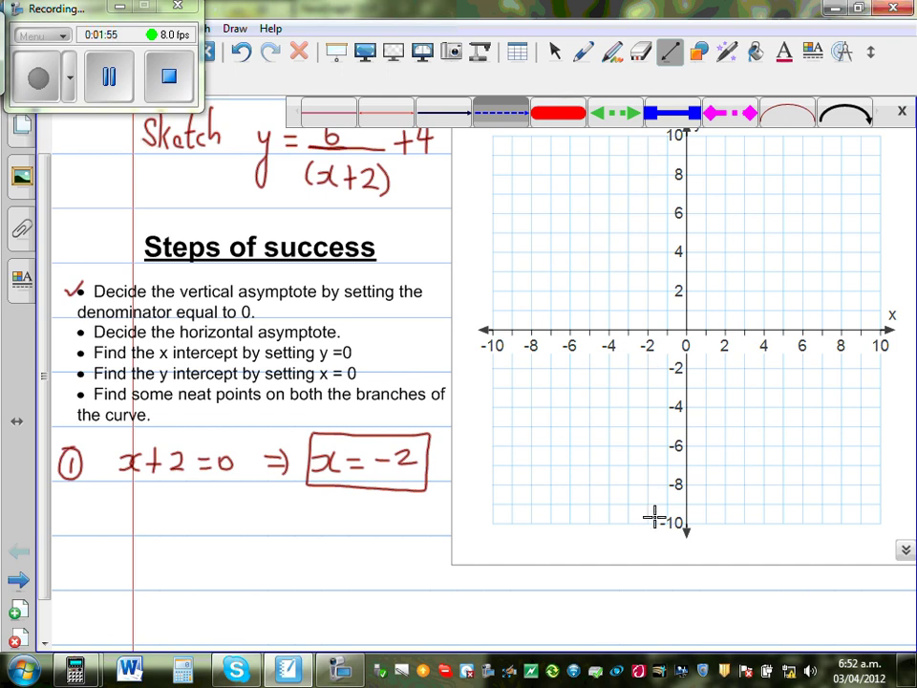
drag(647, 521, 659, 148)
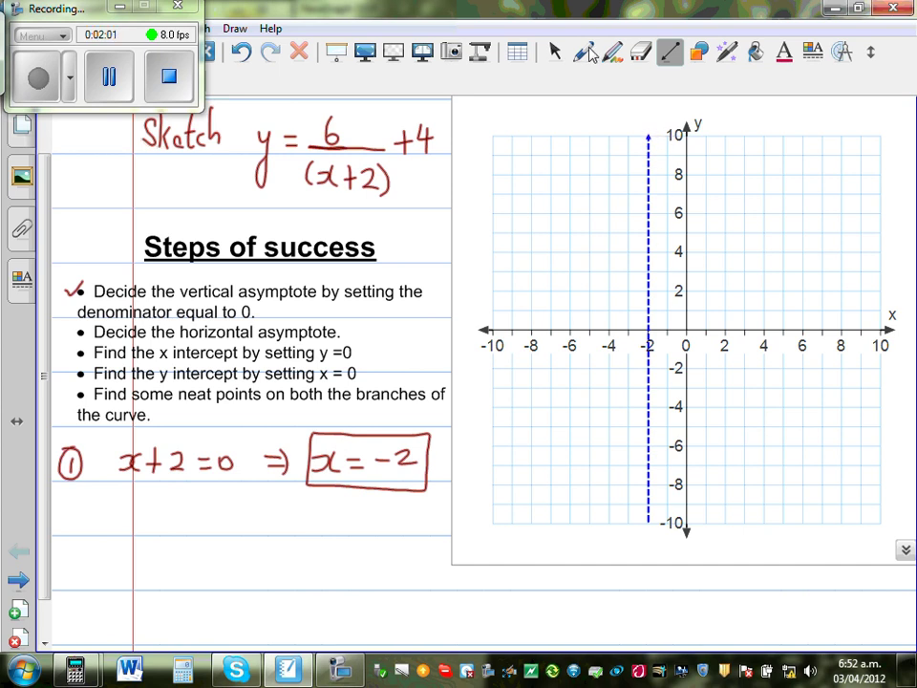
- Add a blue arrowhead at the line's bottom and label it x=−2 above
click(582, 58)
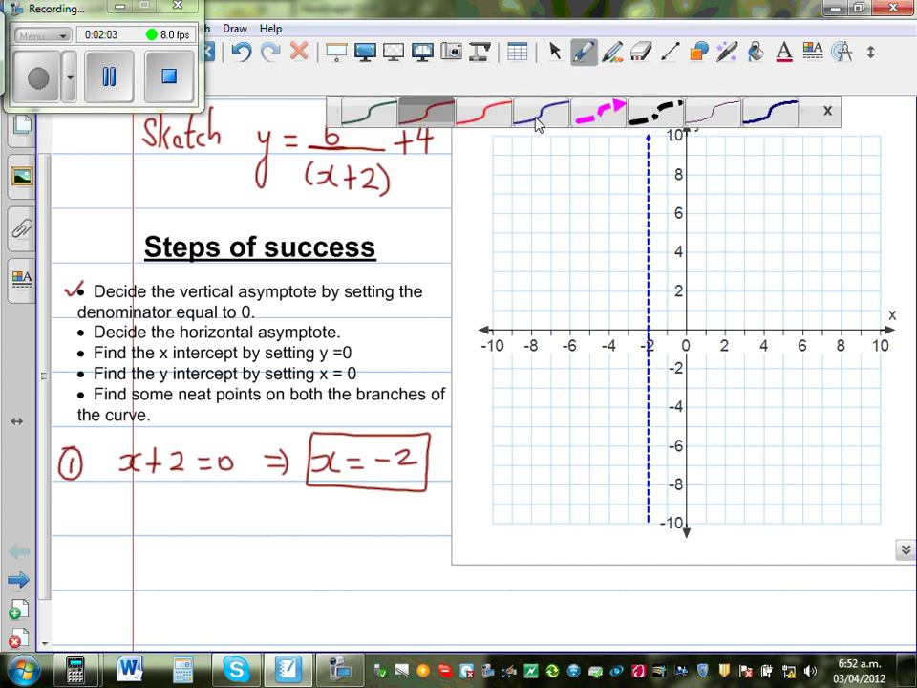
click(539, 115)
drag(645, 516, 648, 510)
click(642, 56)
click(583, 52)
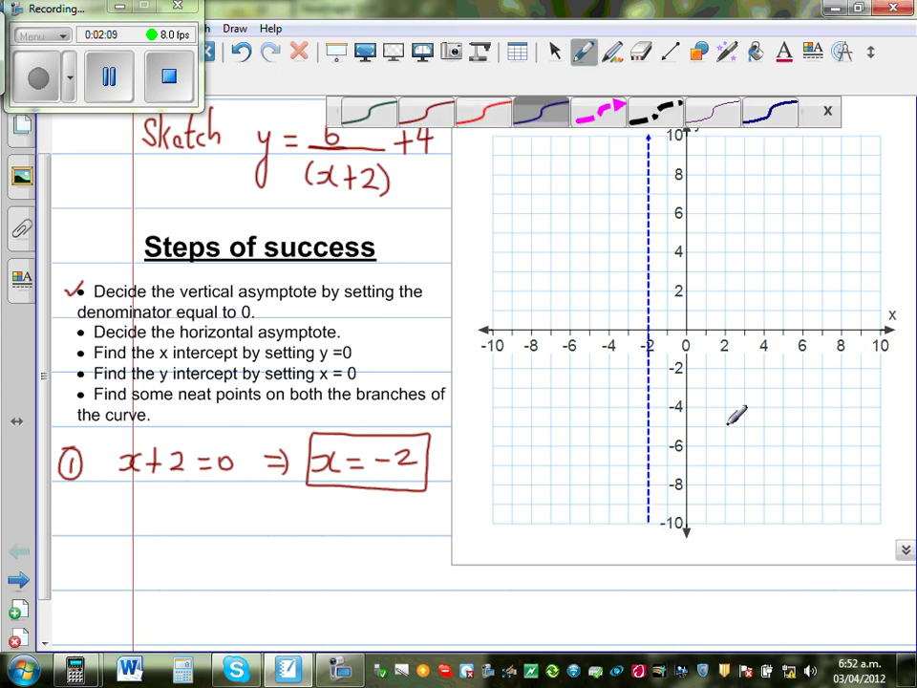
drag(647, 517, 655, 512)
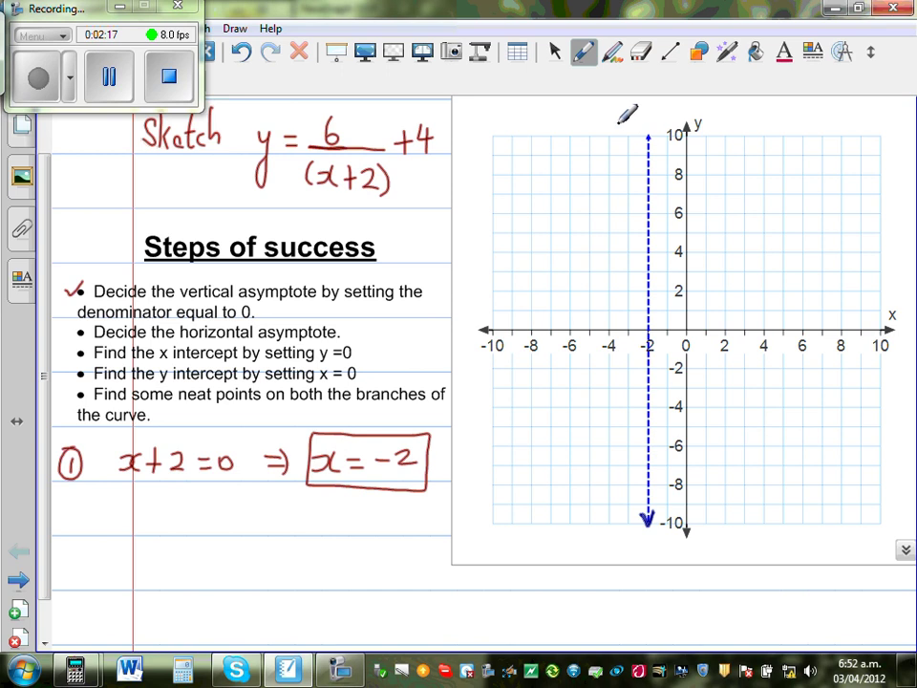
mouse_move(602, 117)
mouse_down()
mouse_move(603, 133)
mouse_move(634, 121)
mouse_up()
drag(623, 128, 679, 127)
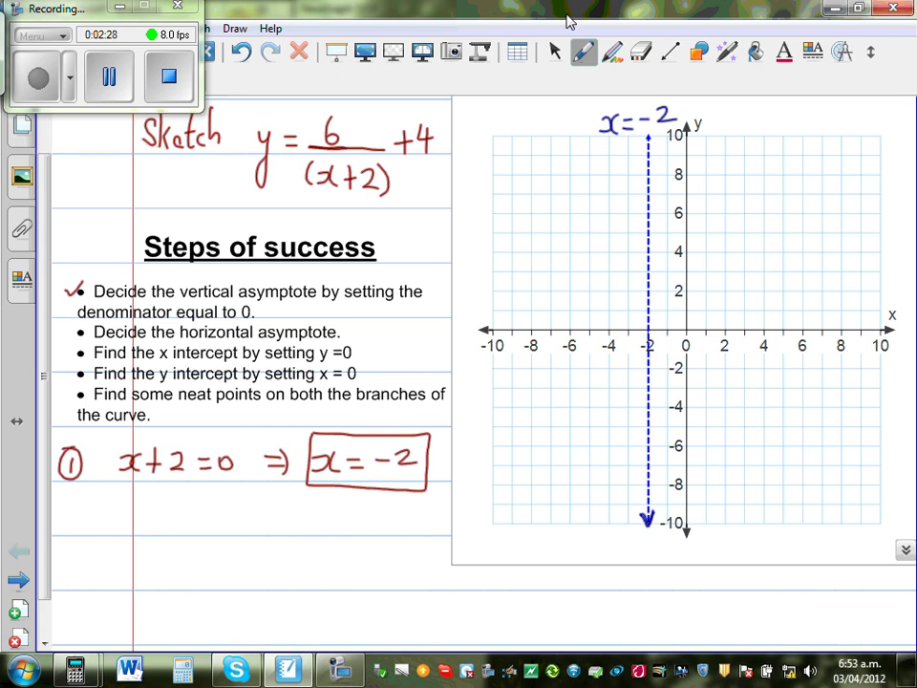
click(581, 54)
- Tick the horizontal-asymptote step, circle the +4, and write ② y = 4 in red
click(484, 112)
drag(67, 329, 85, 326)
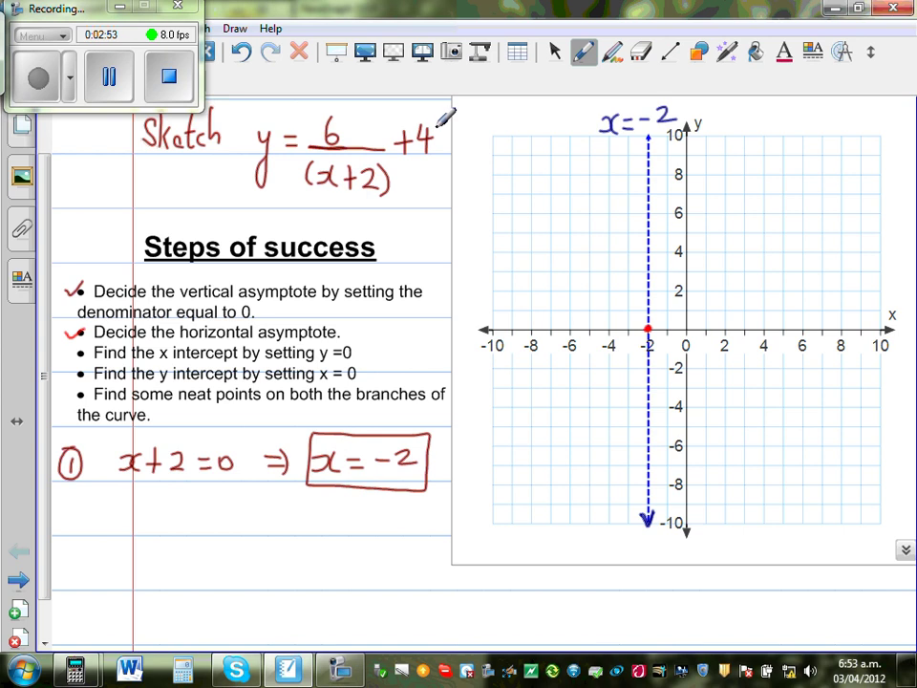
mouse_move(431, 127)
mouse_down()
mouse_move(391, 145)
mouse_move(395, 160)
mouse_move(426, 169)
mouse_move(437, 126)
mouse_up()
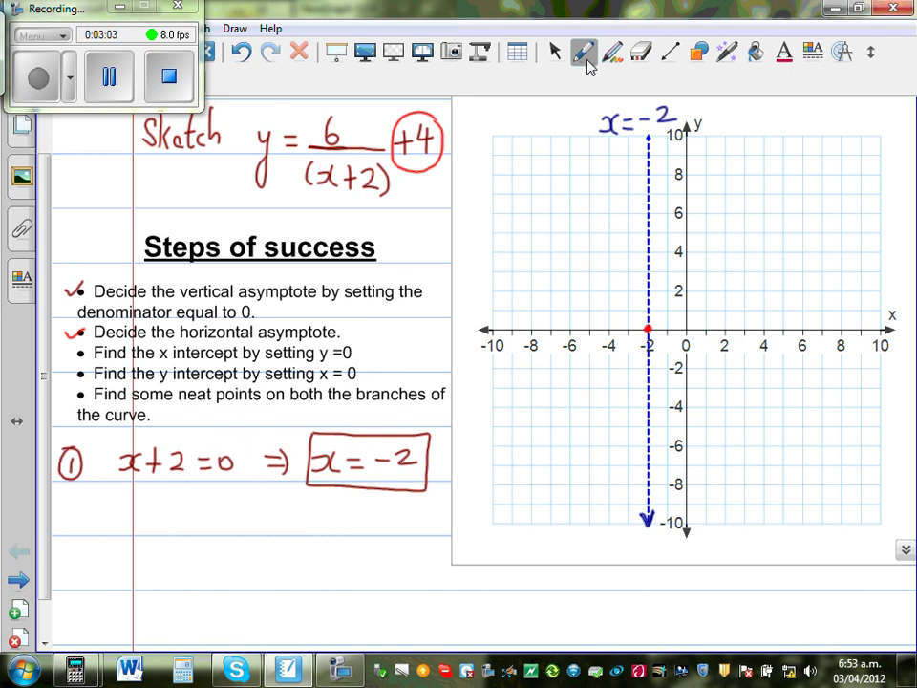
mouse_move(63, 513)
mouse_down()
mouse_move(74, 525)
mouse_move(86, 490)
mouse_move(125, 514)
mouse_move(107, 573)
mouse_up()
mouse_move(144, 525)
mouse_down()
mouse_move(163, 522)
mouse_move(165, 534)
mouse_move(197, 525)
mouse_up()
drag(191, 503, 191, 547)
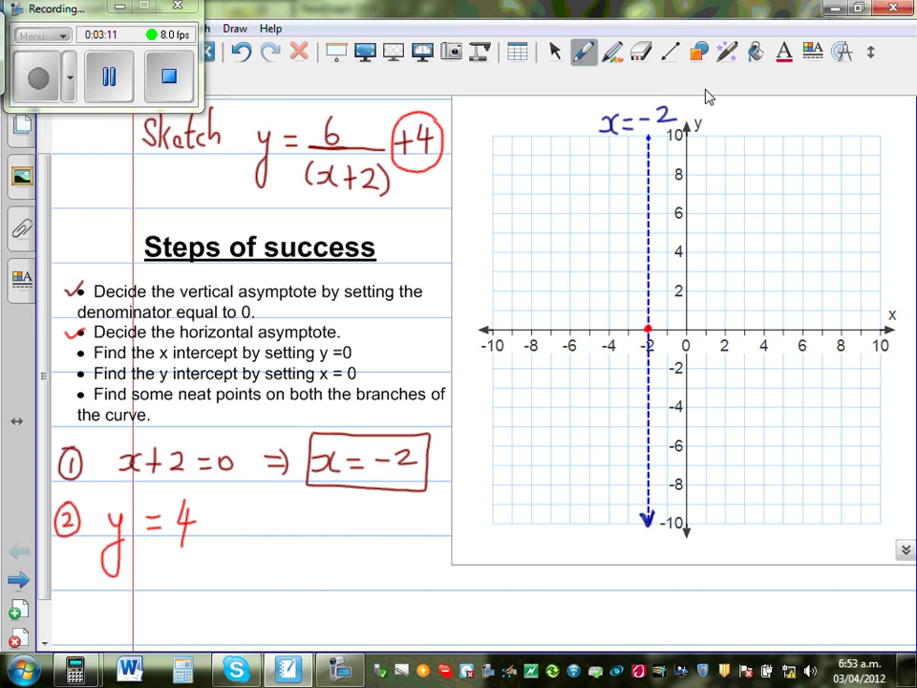
click(670, 53)
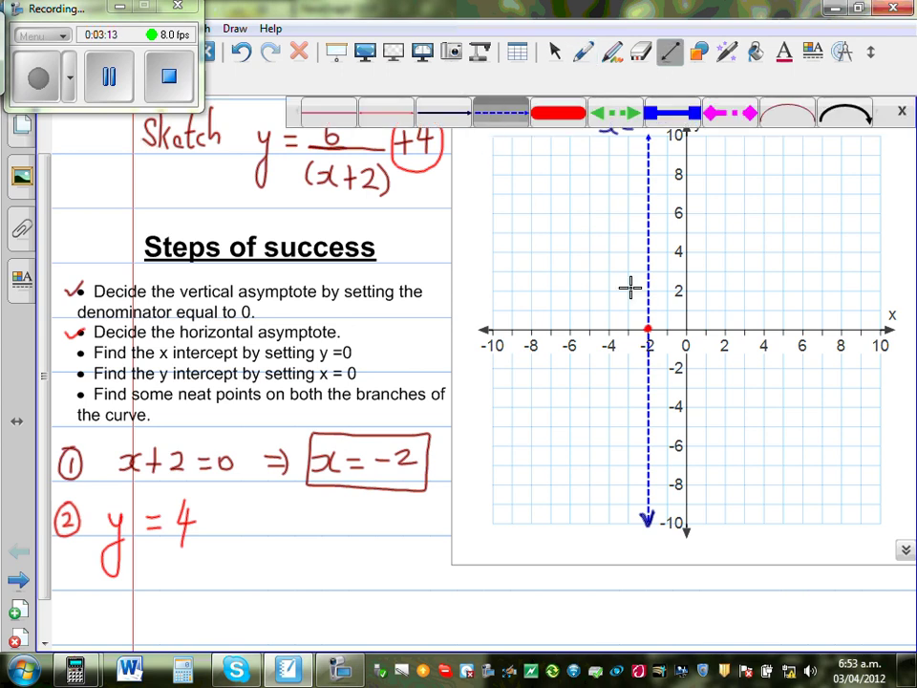
- Draw a dashed y=4 line across the grid with a left arrowhead and label y=4
drag(494, 253, 873, 265)
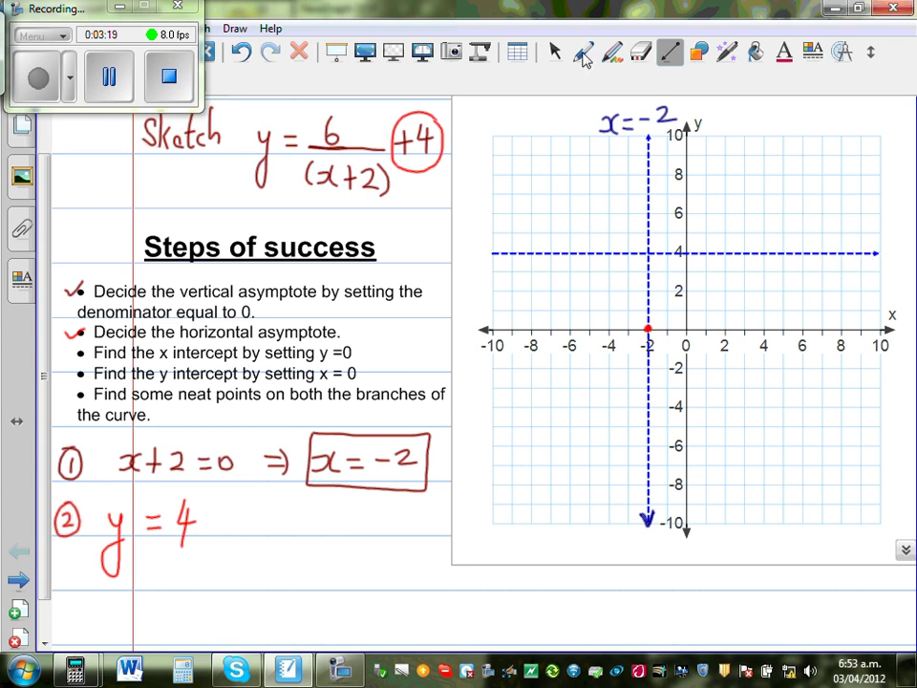
click(584, 53)
drag(500, 248, 500, 258)
drag(855, 235, 860, 250)
drag(870, 233, 854, 275)
mouse_move(875, 236)
mouse_down()
mouse_move(908, 245)
mouse_move(900, 255)
mouse_up()
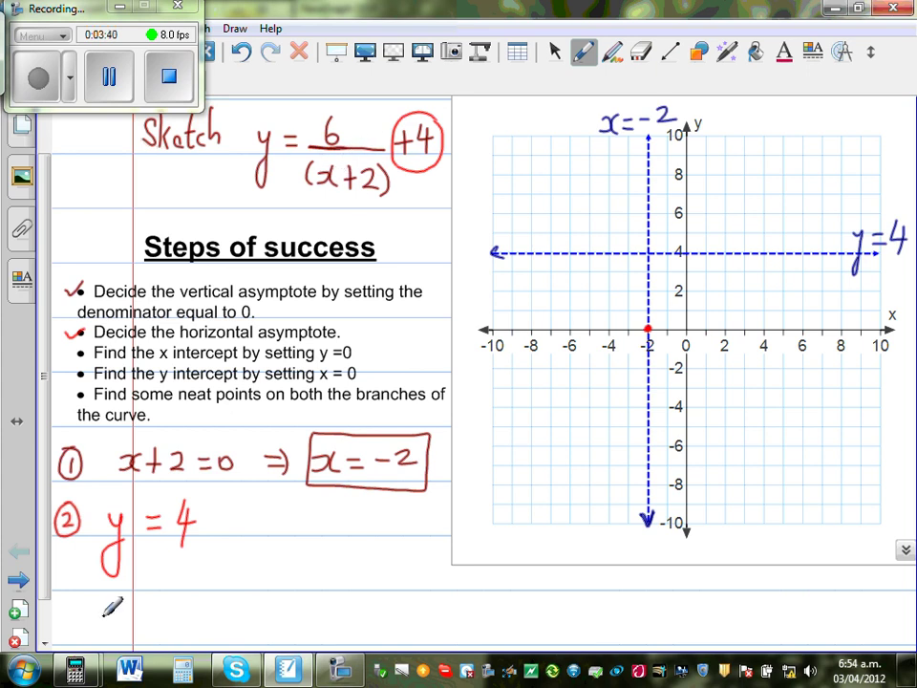
- Clear the old 8÷0 calculation in the emulator and return to the notebook
mouse_move(74, 669)
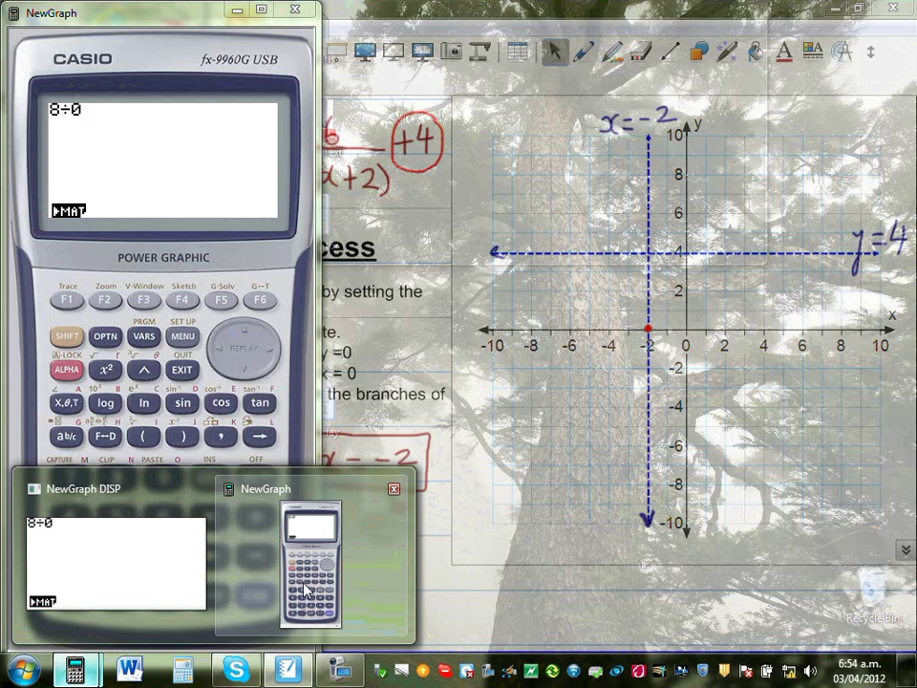
click(310, 568)
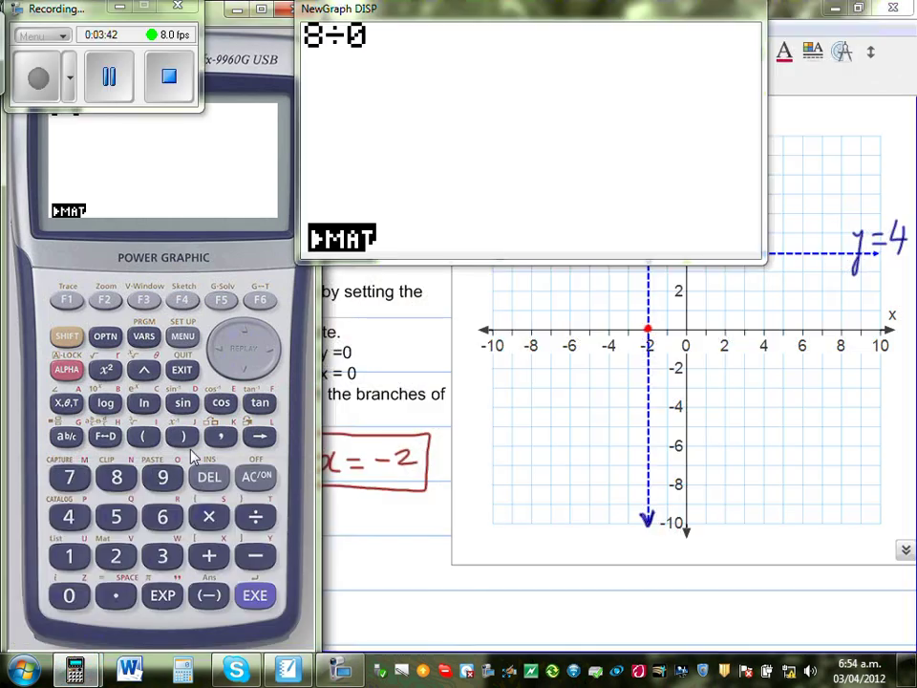
click(256, 475)
click(389, 593)
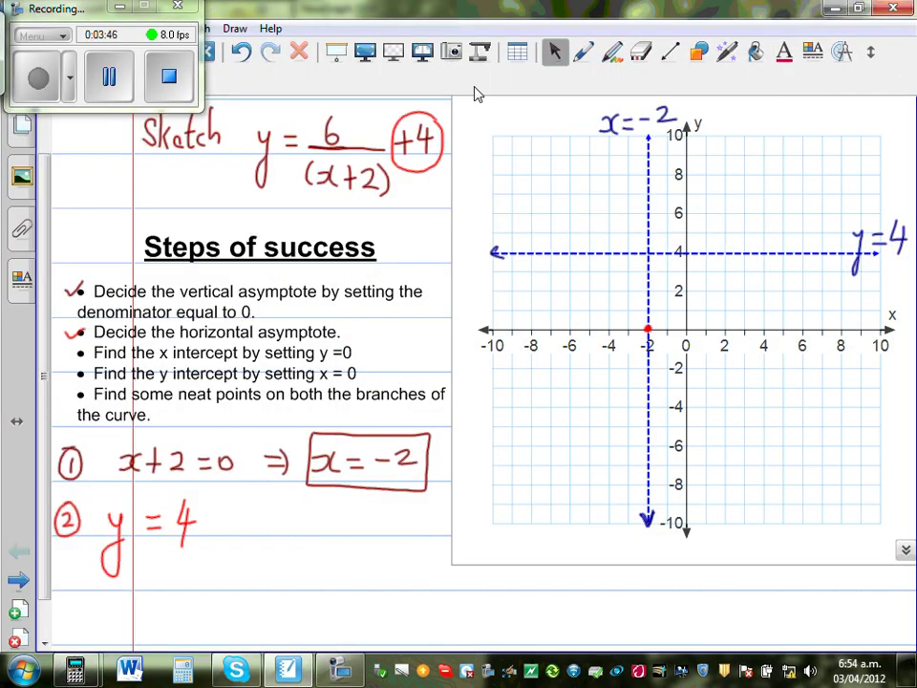
- Handwrite y = 6/(x+2) + 4 in blue at the graph's lower right
click(584, 54)
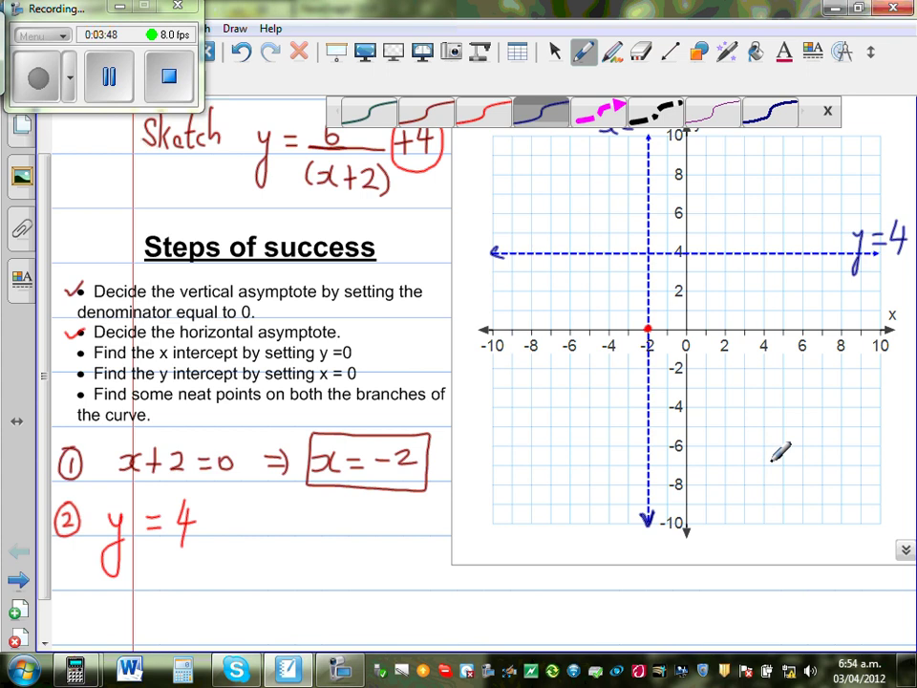
mouse_move(761, 468)
mouse_down()
mouse_move(768, 505)
mouse_move(756, 523)
mouse_up()
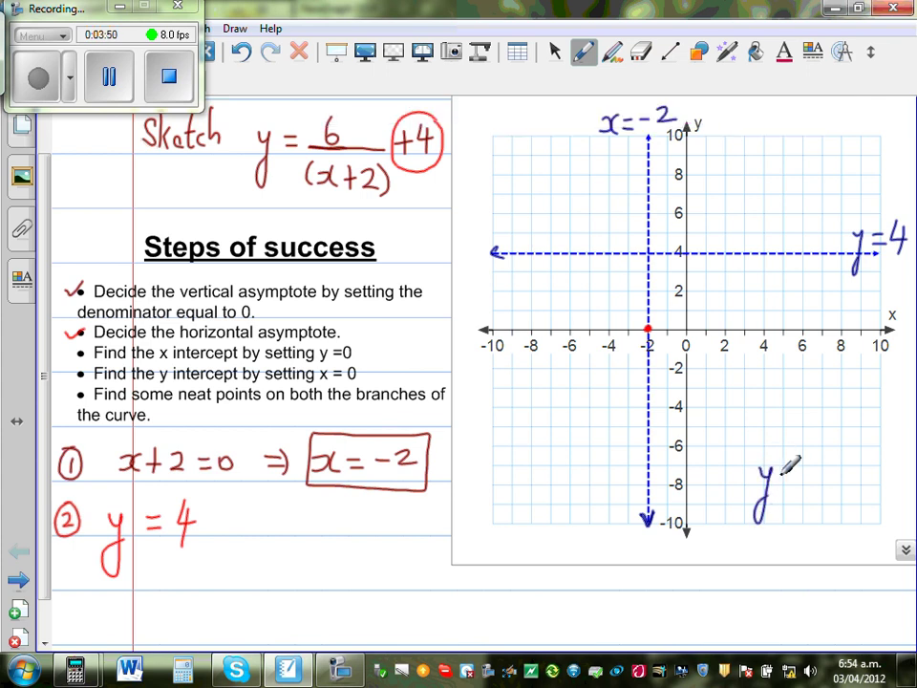
mouse_move(786, 471)
mouse_down()
mouse_move(819, 470)
mouse_move(812, 480)
mouse_move(830, 498)
mouse_move(800, 521)
mouse_up()
mouse_move(814, 508)
mouse_down()
mouse_move(841, 519)
mouse_move(842, 501)
mouse_move(866, 528)
mouse_up()
mouse_move(853, 477)
mouse_down()
mouse_move(869, 477)
mouse_move(859, 488)
mouse_move(890, 474)
mouse_move(882, 486)
mouse_up()
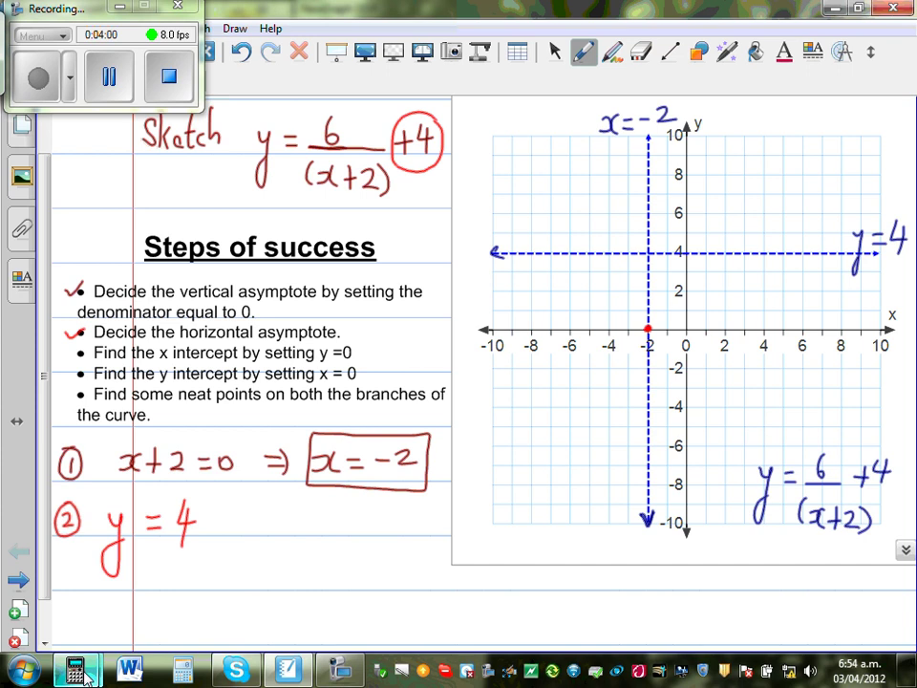
- Evaluate 6÷(100+2)+4 in the emulator
mouse_move(75, 669)
click(311, 573)
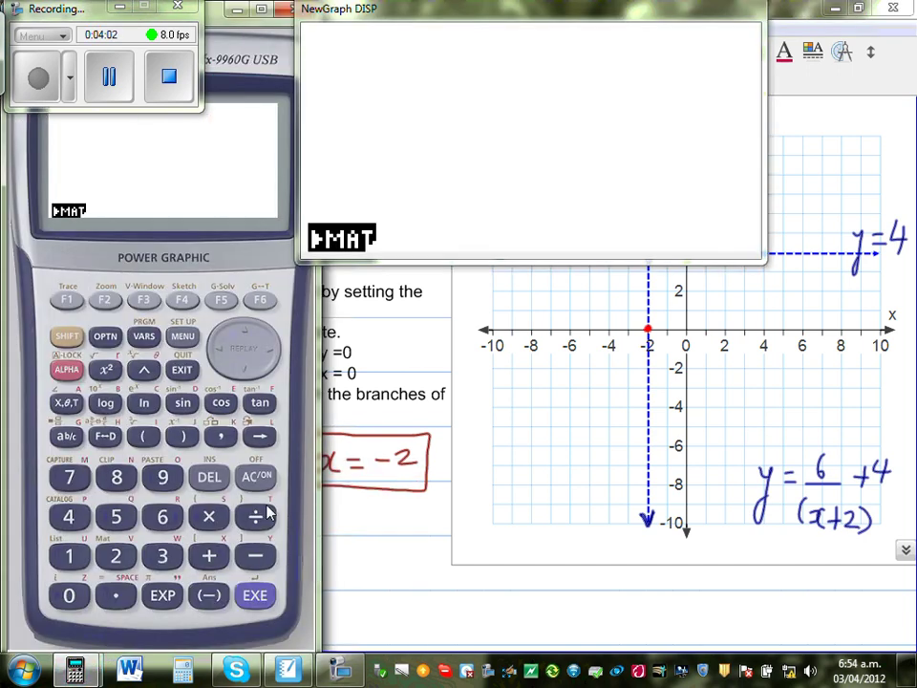
click(162, 516)
click(255, 516)
click(145, 437)
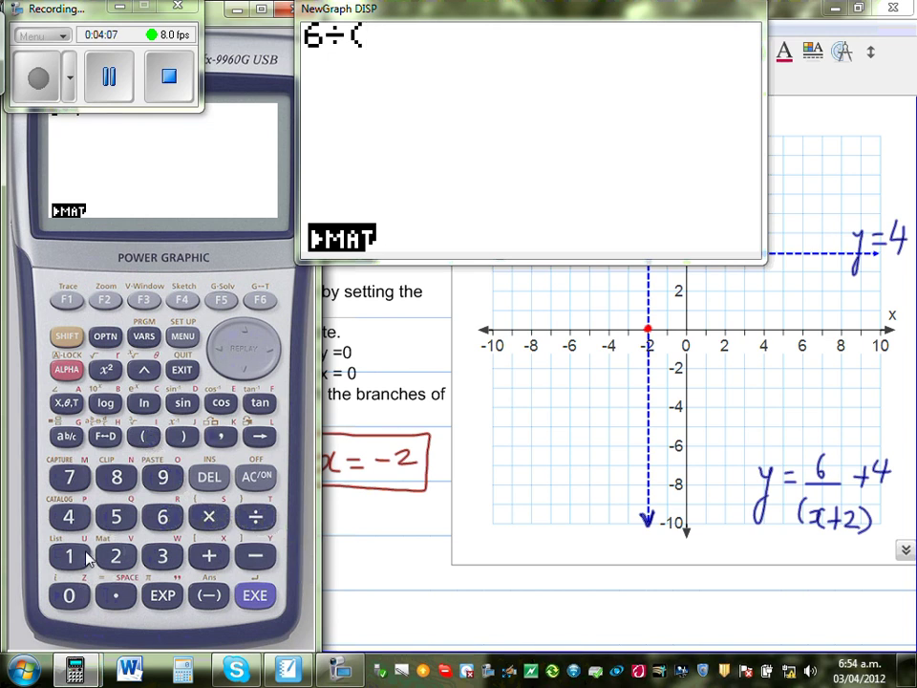
click(74, 555)
click(71, 595)
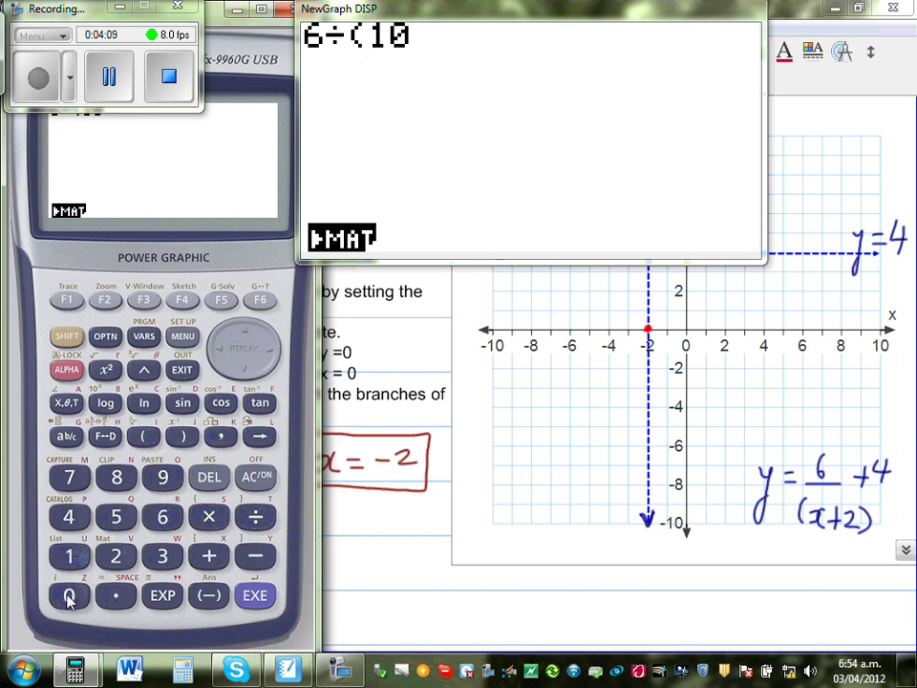
click(71, 594)
click(208, 556)
click(117, 555)
click(182, 436)
click(208, 555)
click(67, 516)
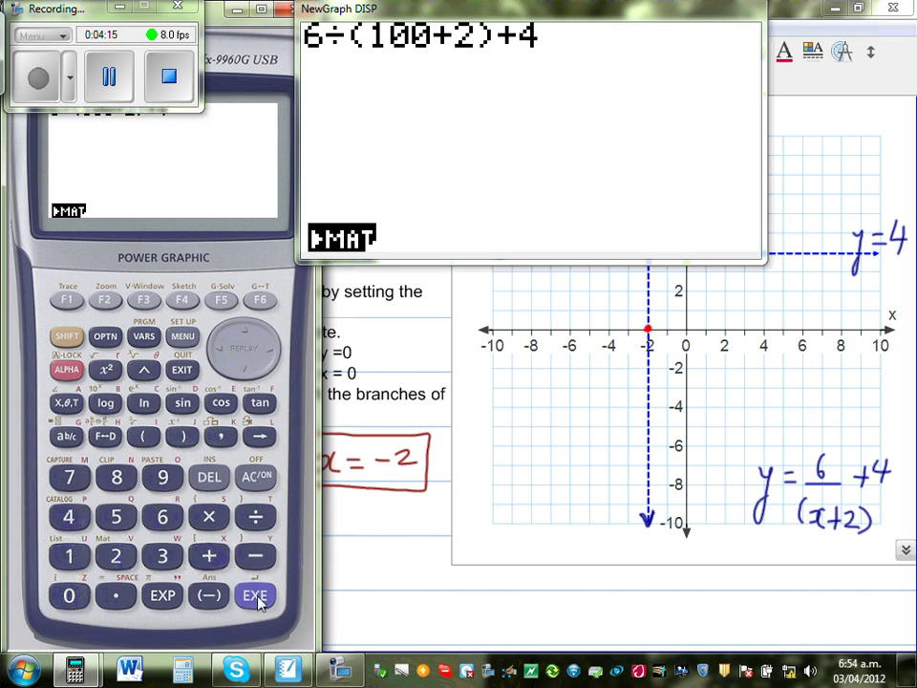
click(255, 594)
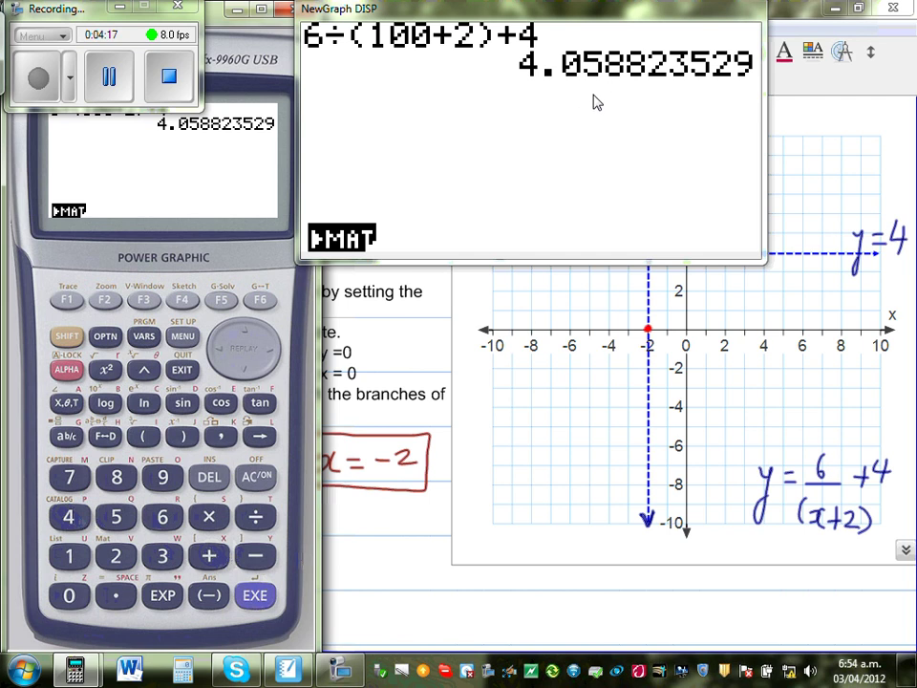
- Edit the replayed expression to evaluate it at x = 1000 and 10000
click(280, 353)
click(280, 352)
click(282, 352)
click(283, 351)
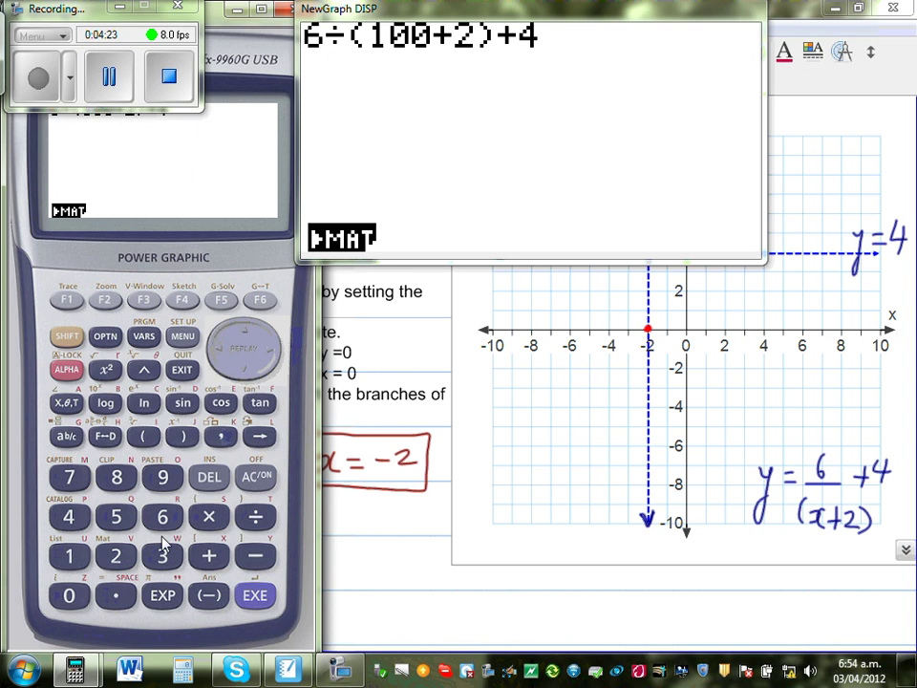
click(65, 594)
click(253, 596)
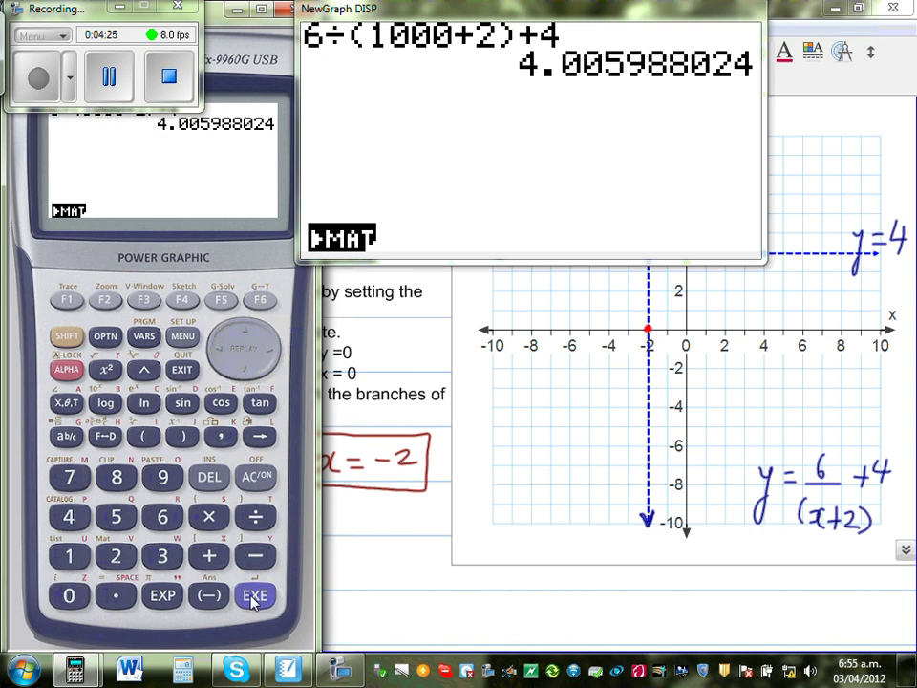
click(272, 355)
click(273, 353)
click(273, 353)
click(274, 352)
click(274, 352)
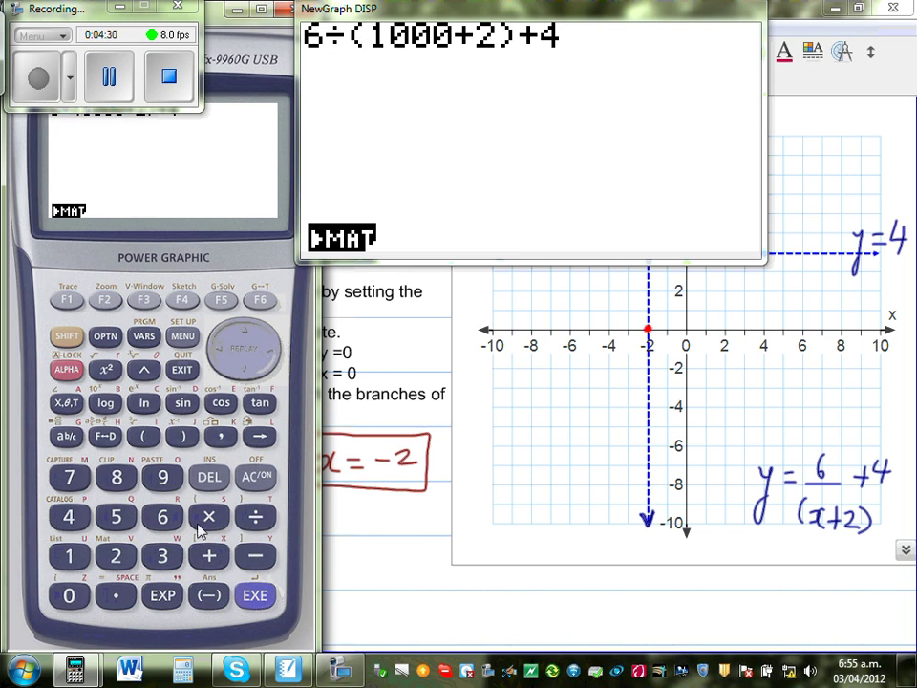
click(67, 594)
click(253, 596)
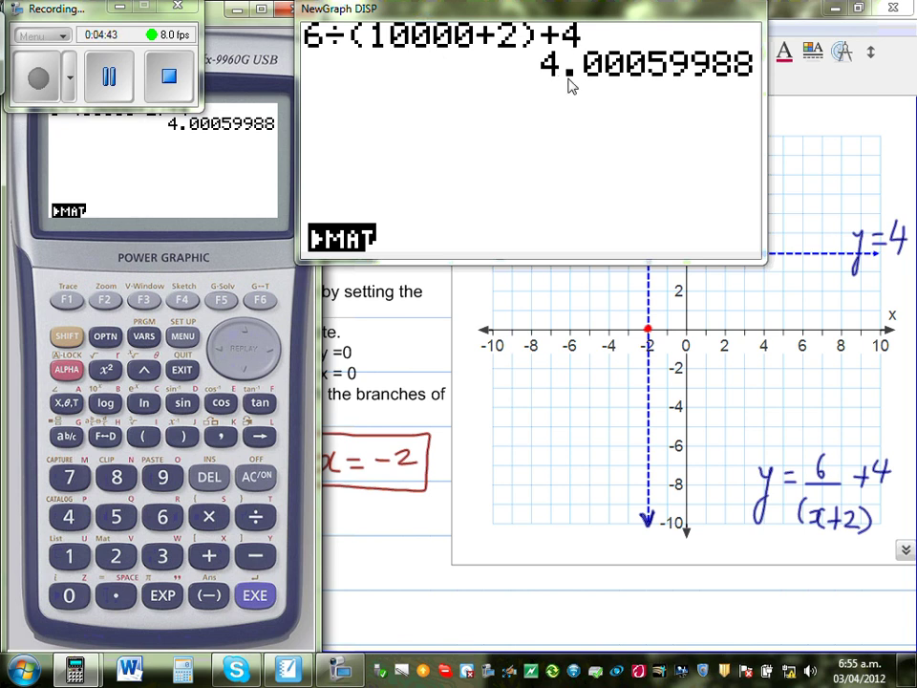
- Evaluate at x = 10000000, getting 4.0000006, and return to the notebook
click(272, 359)
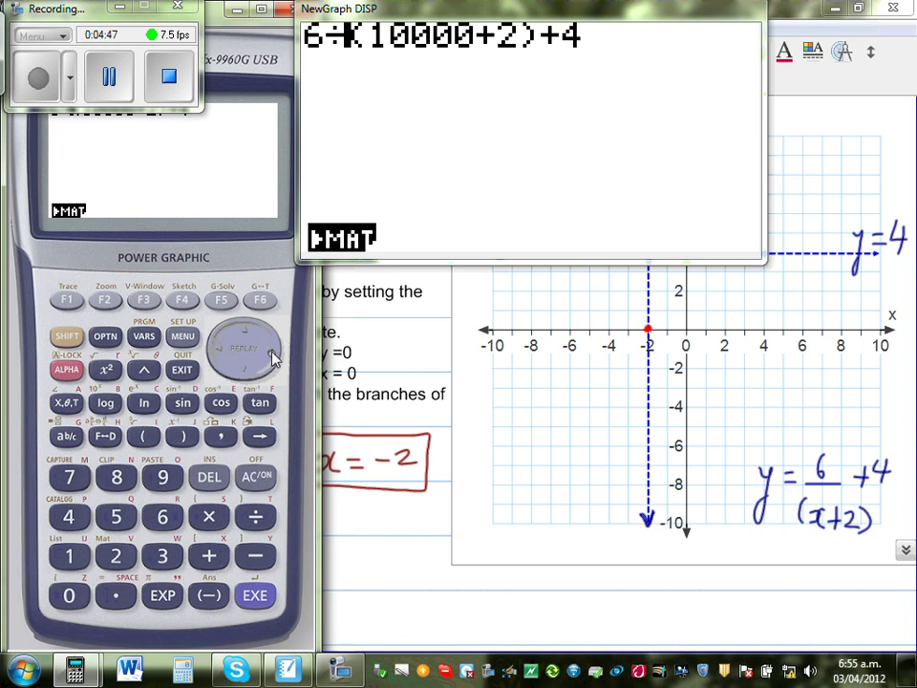
click(272, 360)
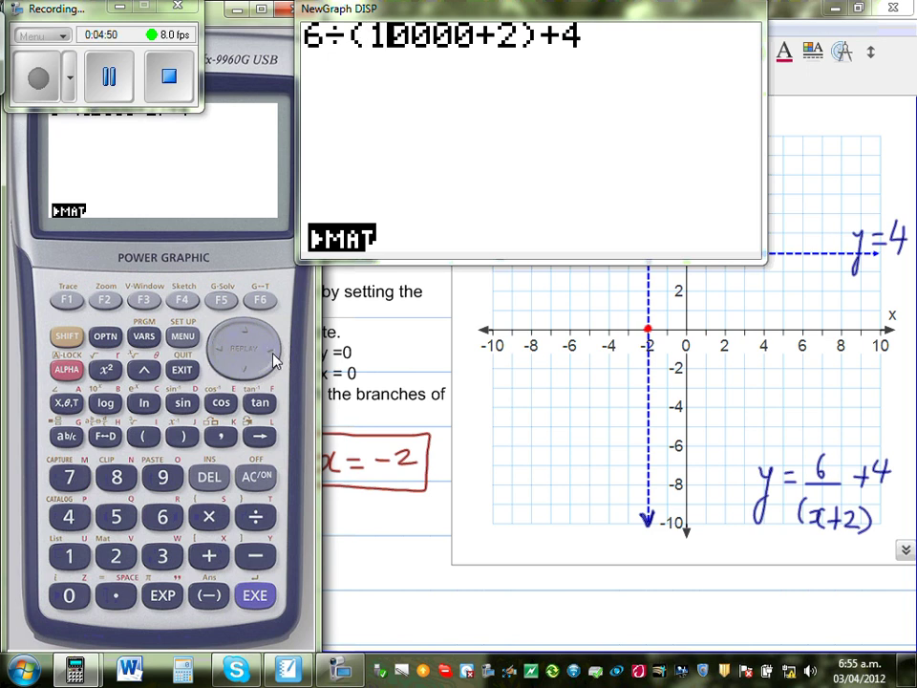
click(68, 595)
click(69, 595)
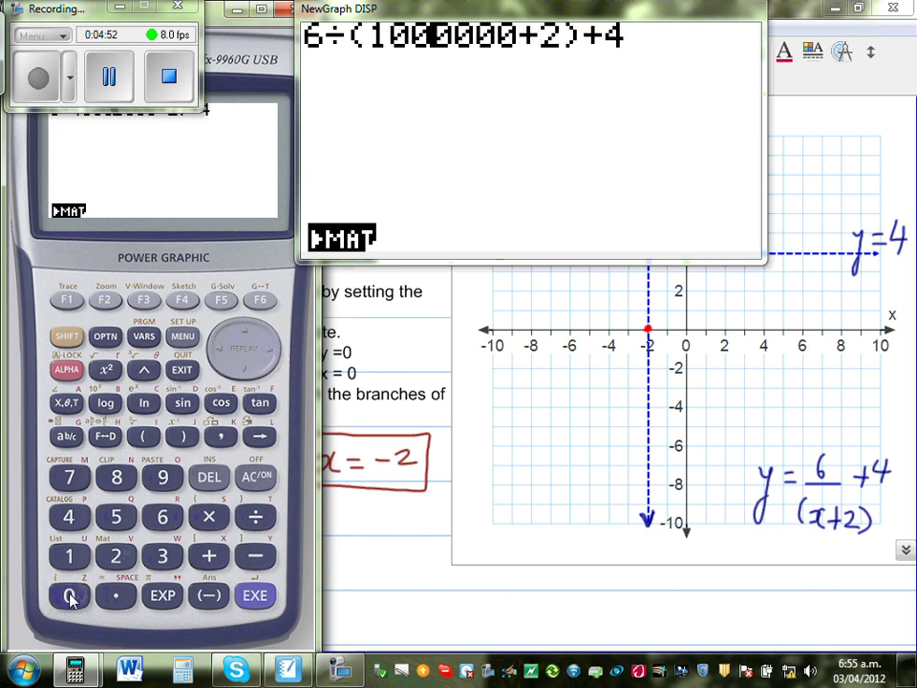
click(69, 595)
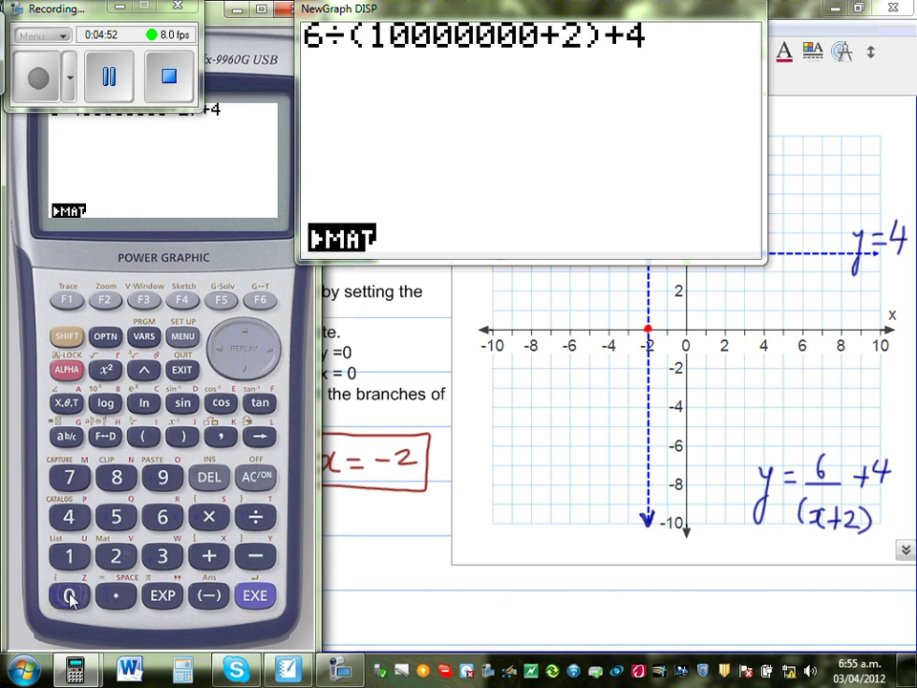
click(256, 596)
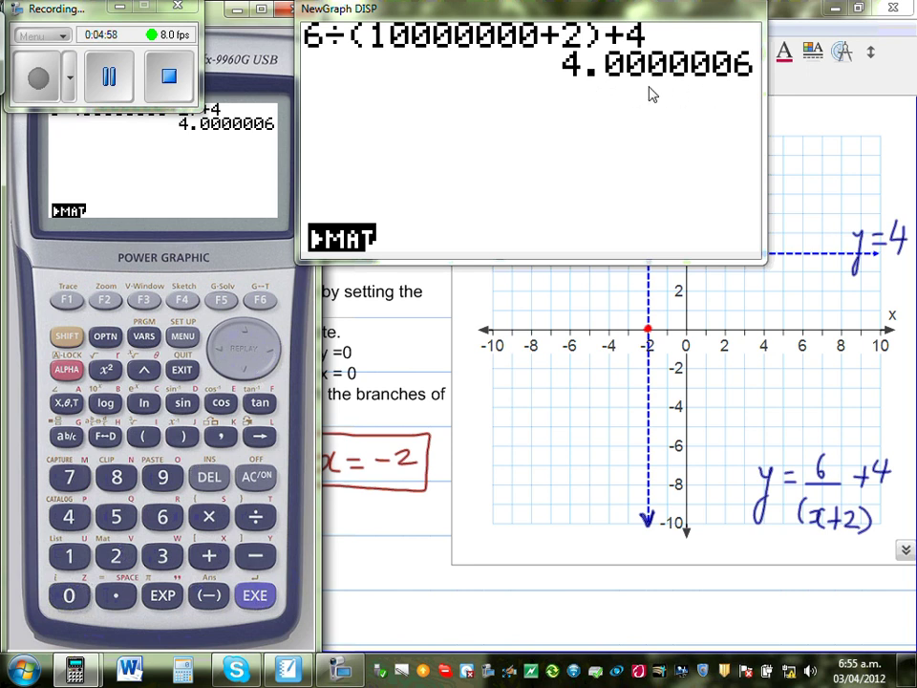
click(519, 526)
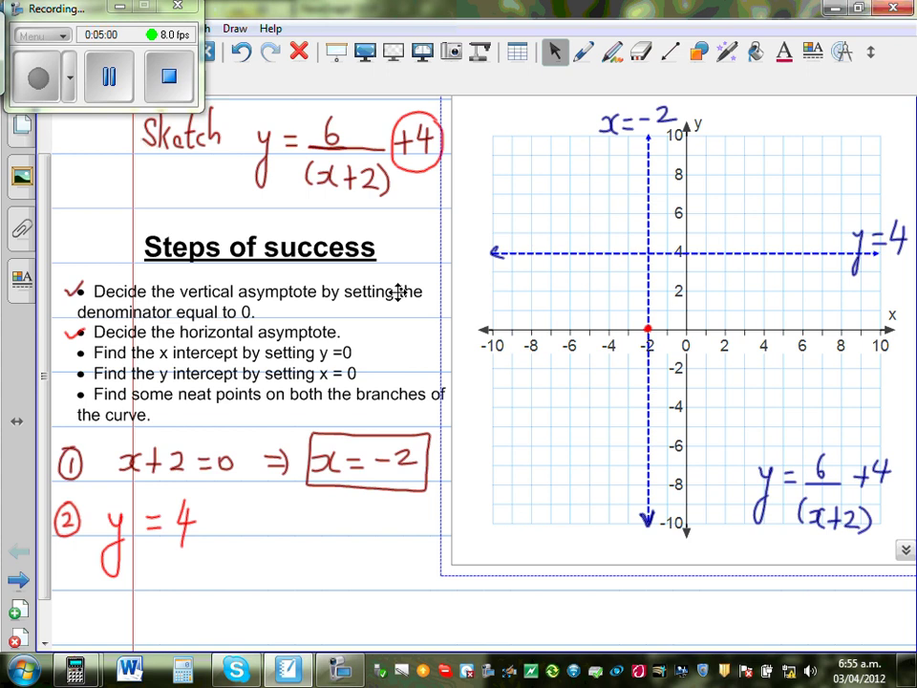
- Finish 'when x → ∞⁺, y → 4 (above)' and begin 'when x → ∞⁻' below
click(585, 53)
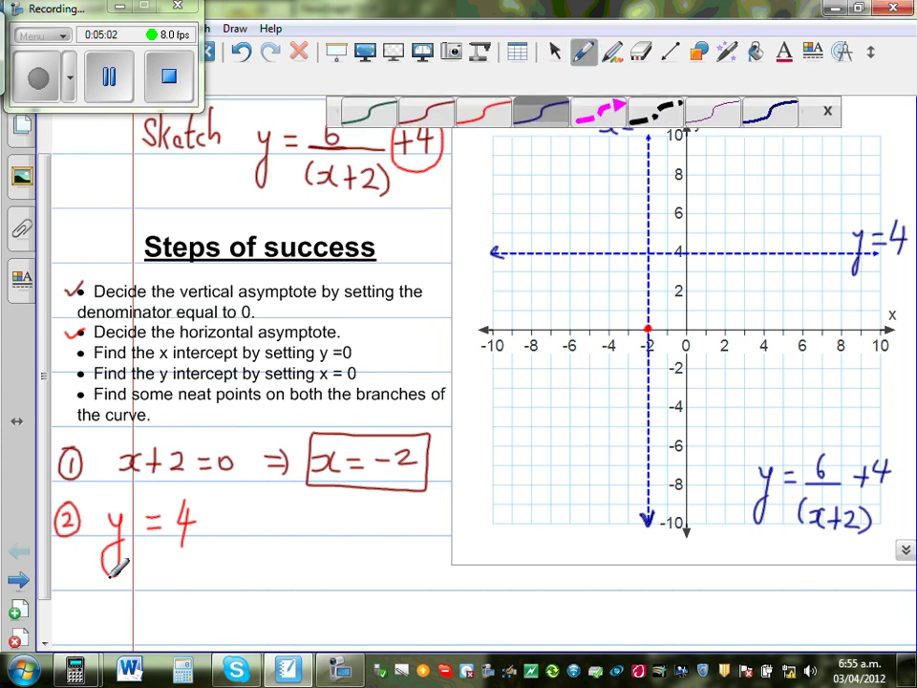
mouse_move(153, 563)
mouse_down()
mouse_move(250, 569)
mouse_move(258, 580)
mouse_move(288, 573)
mouse_move(316, 585)
mouse_move(339, 554)
mouse_up()
mouse_move(332, 547)
mouse_down()
mouse_move(380, 571)
mouse_move(379, 581)
mouse_move(434, 580)
mouse_move(422, 562)
mouse_move(419, 578)
mouse_move(428, 572)
mouse_move(428, 586)
mouse_move(442, 570)
mouse_move(438, 555)
mouse_move(486, 563)
mouse_up()
drag(487, 562, 498, 558)
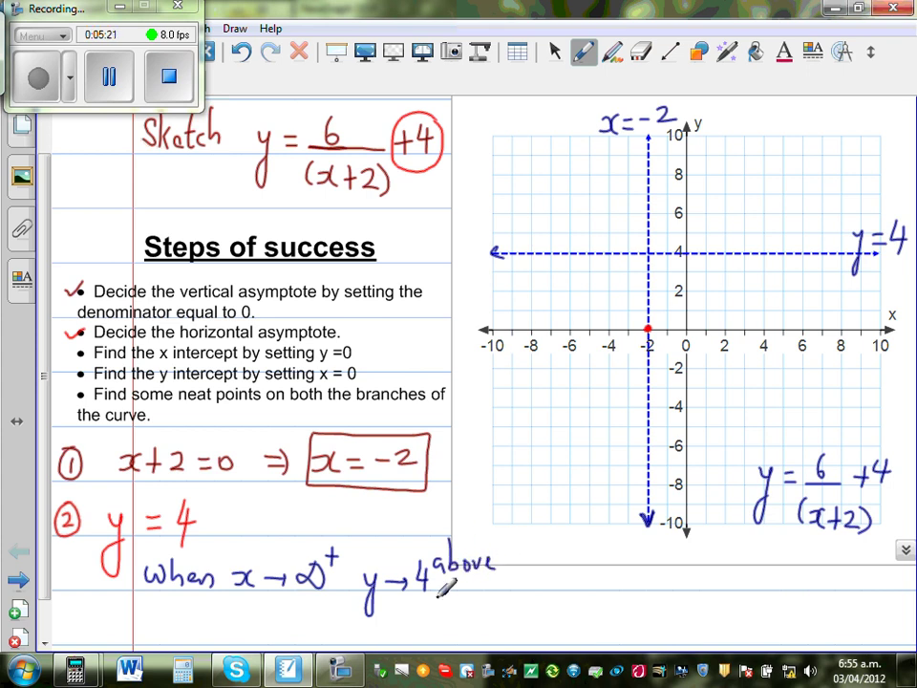
drag(436, 541, 433, 571)
drag(495, 548, 498, 573)
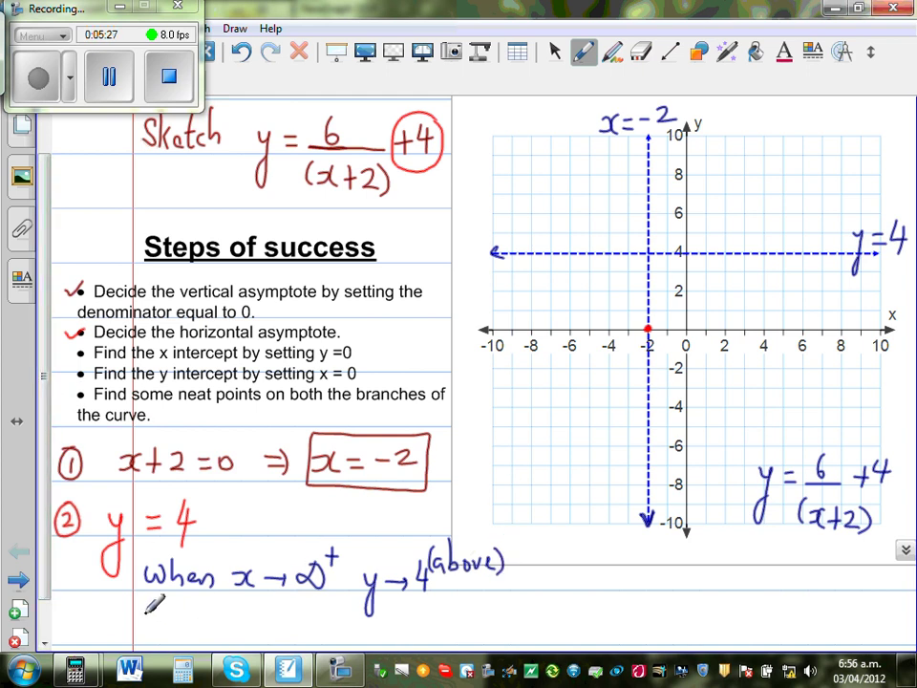
mouse_move(152, 608)
mouse_down()
mouse_move(250, 628)
mouse_move(297, 623)
mouse_move(291, 629)
mouse_move(337, 611)
mouse_move(337, 619)
mouse_move(348, 604)
mouse_up()
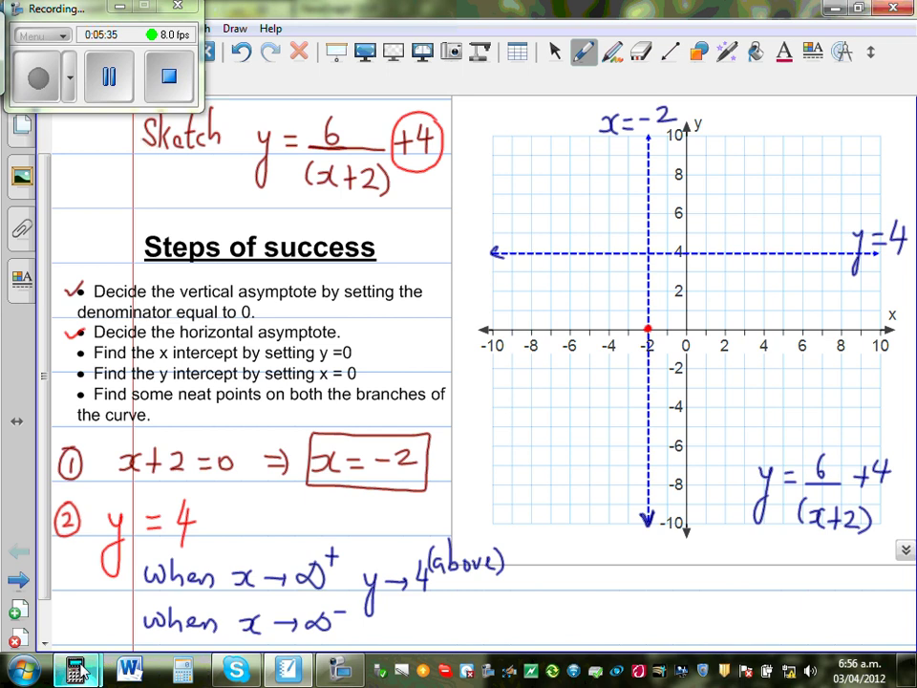
- Clear the emulator and evaluate 6÷(−100+2)+4
mouse_move(75, 668)
click(314, 565)
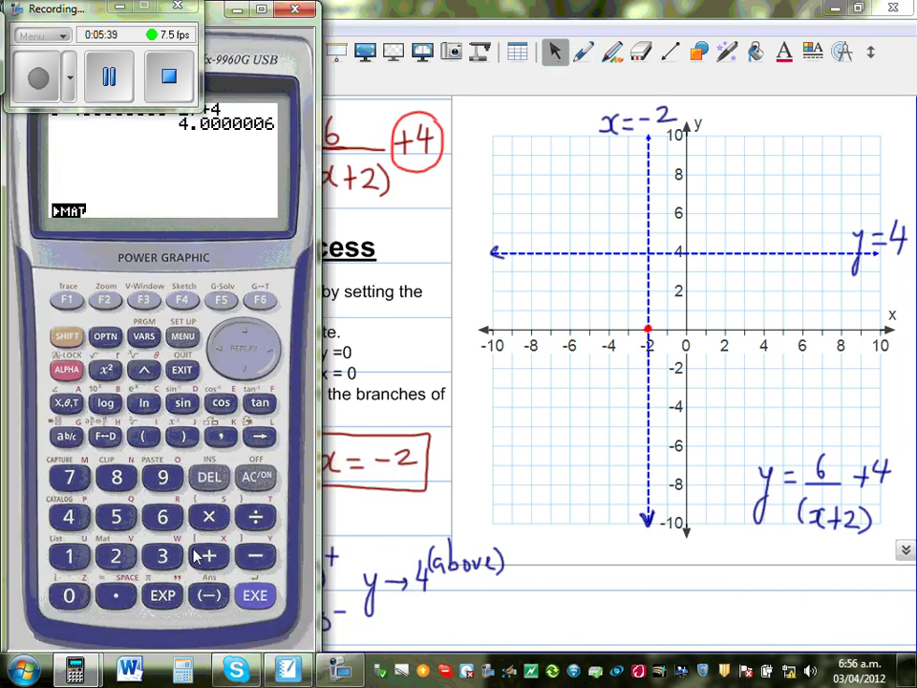
click(258, 477)
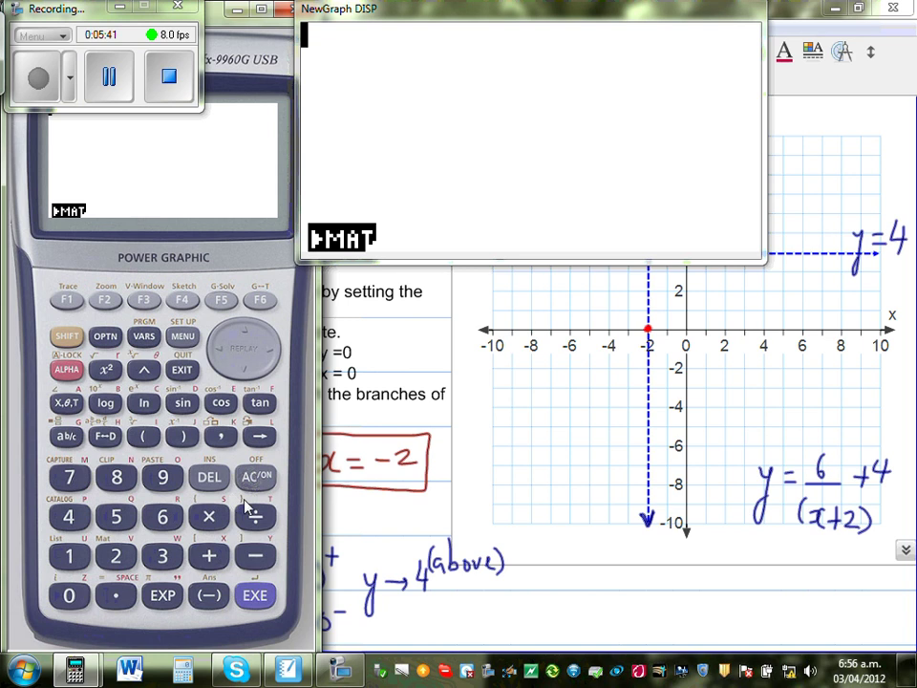
click(160, 517)
click(252, 521)
click(144, 436)
click(253, 555)
click(76, 561)
click(68, 593)
click(70, 593)
click(194, 559)
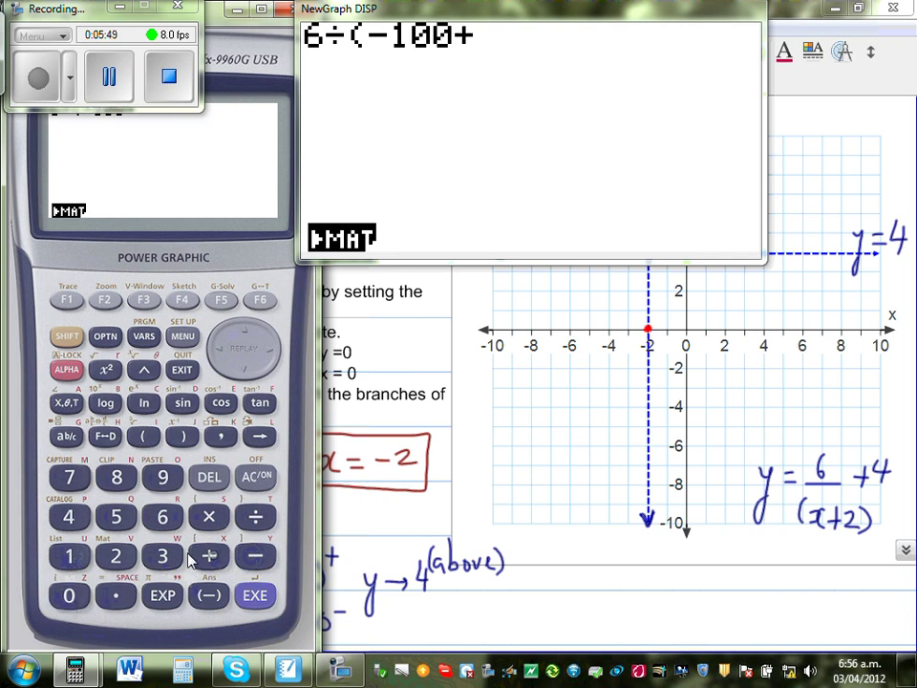
click(116, 556)
click(181, 435)
click(209, 556)
click(69, 517)
click(245, 595)
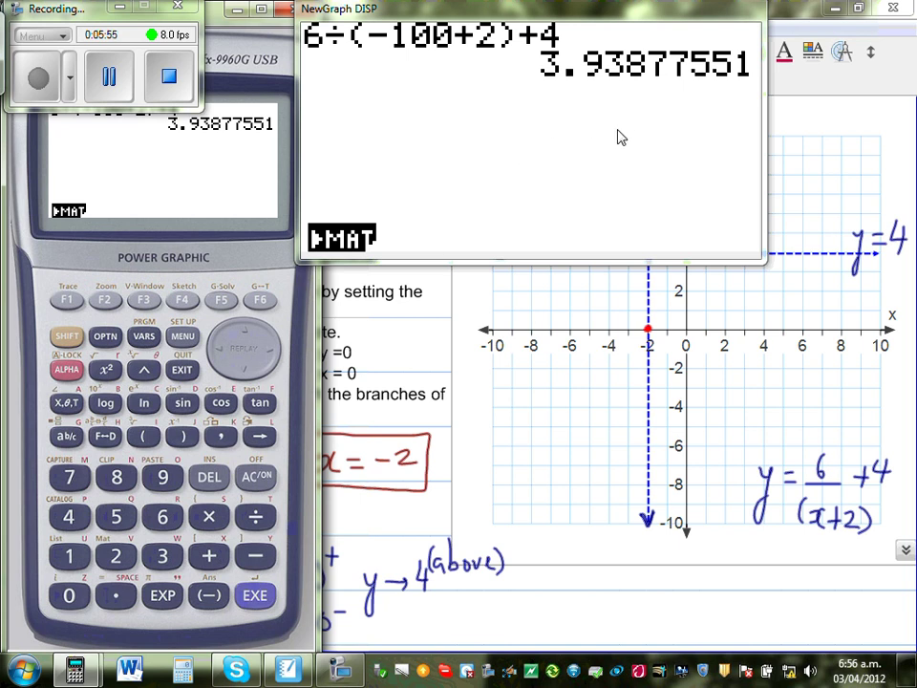
- Edit the replayed expression to evaluate it at x = −1000 and −100000
click(274, 350)
click(274, 350)
click(274, 351)
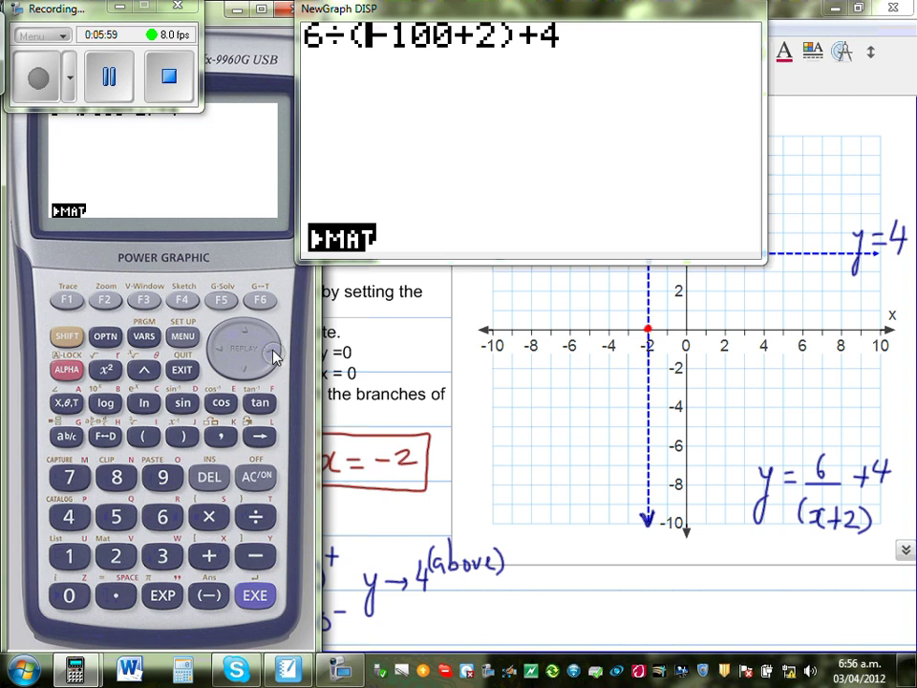
click(275, 351)
click(275, 354)
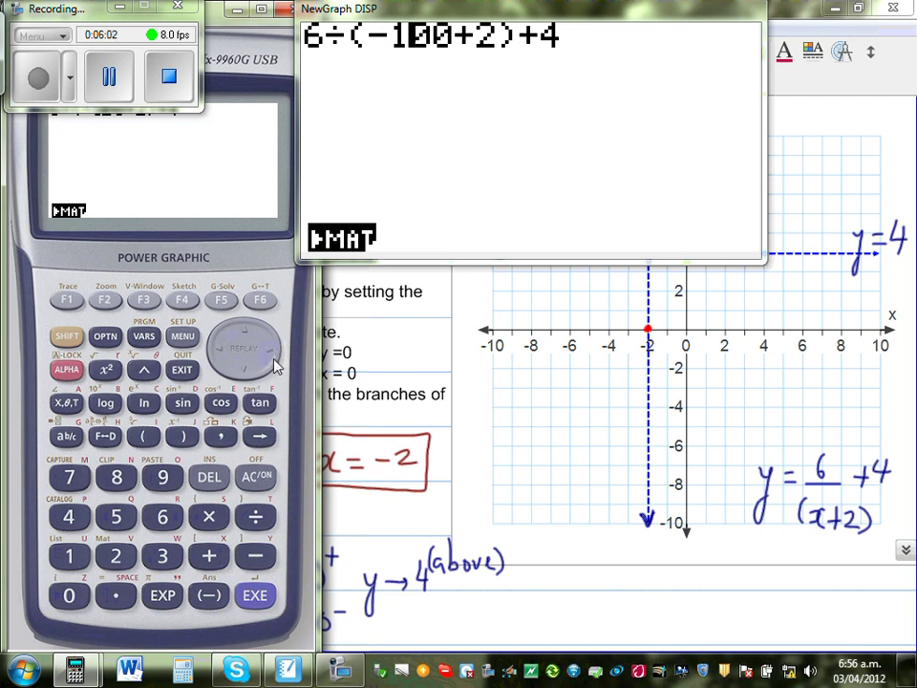
click(69, 595)
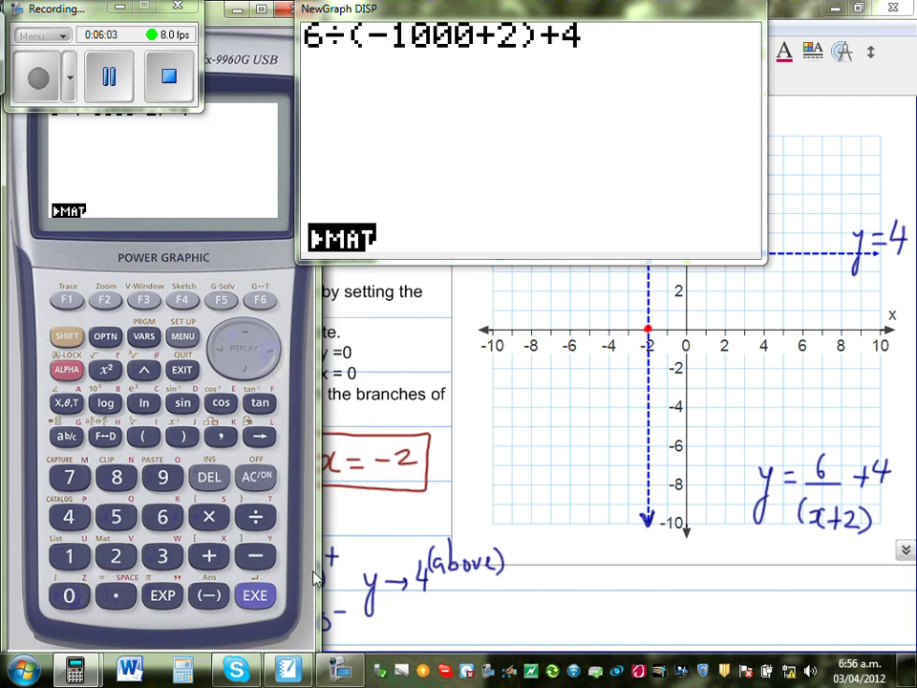
click(256, 595)
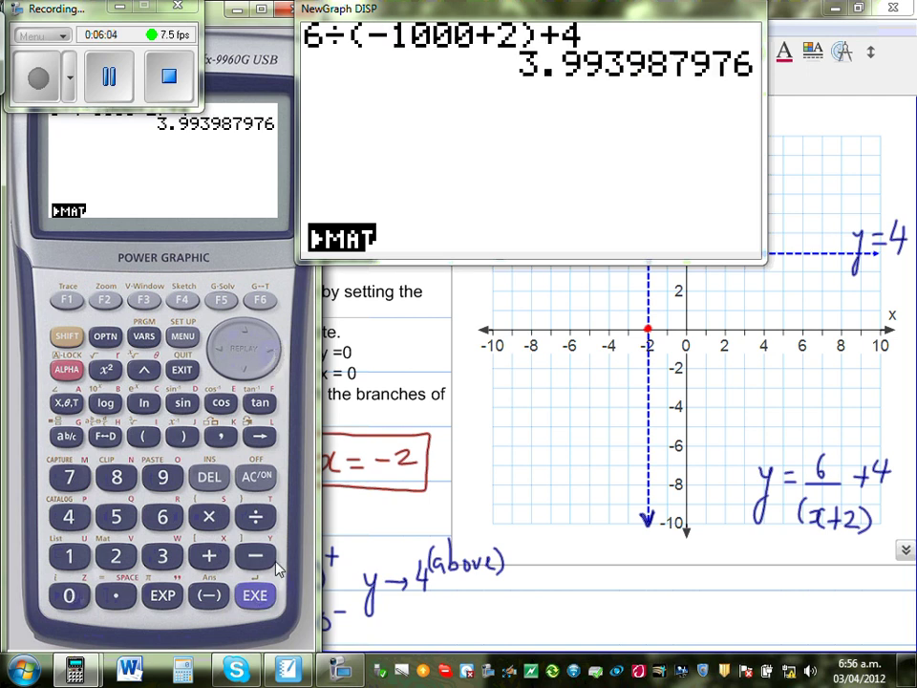
click(277, 350)
click(279, 350)
click(281, 352)
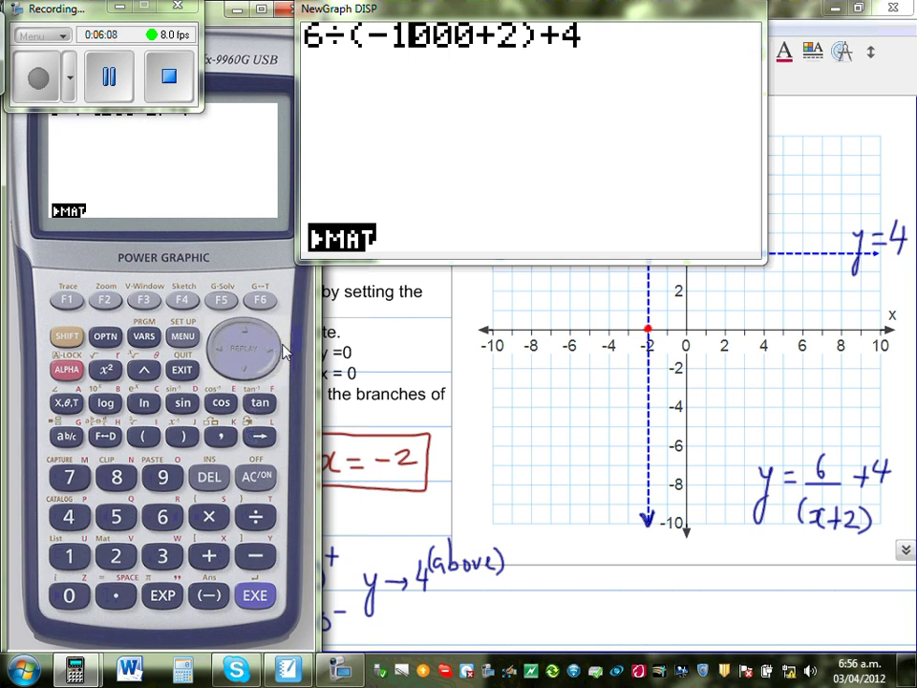
click(71, 595)
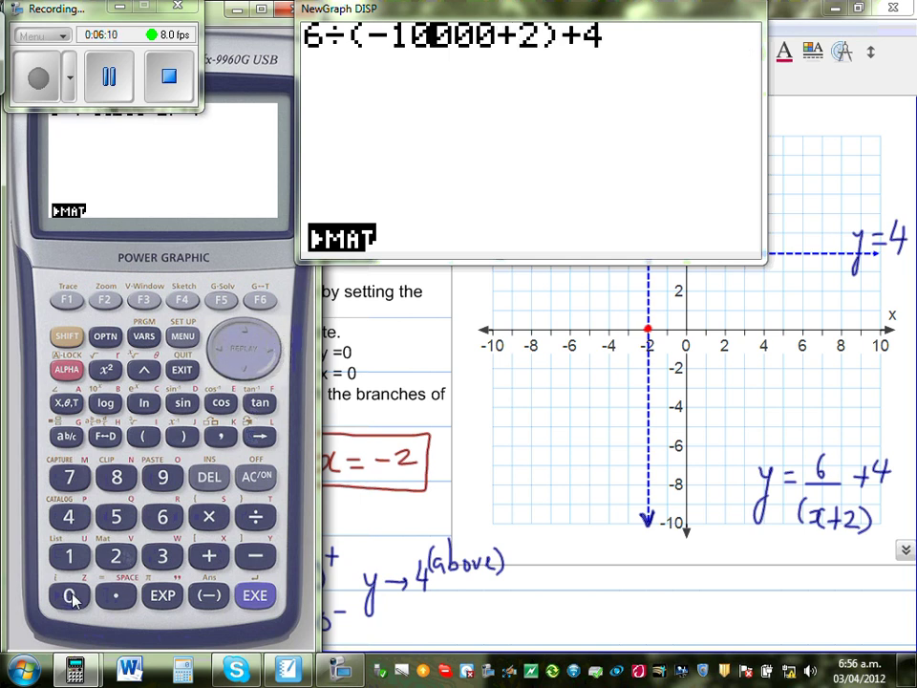
click(71, 596)
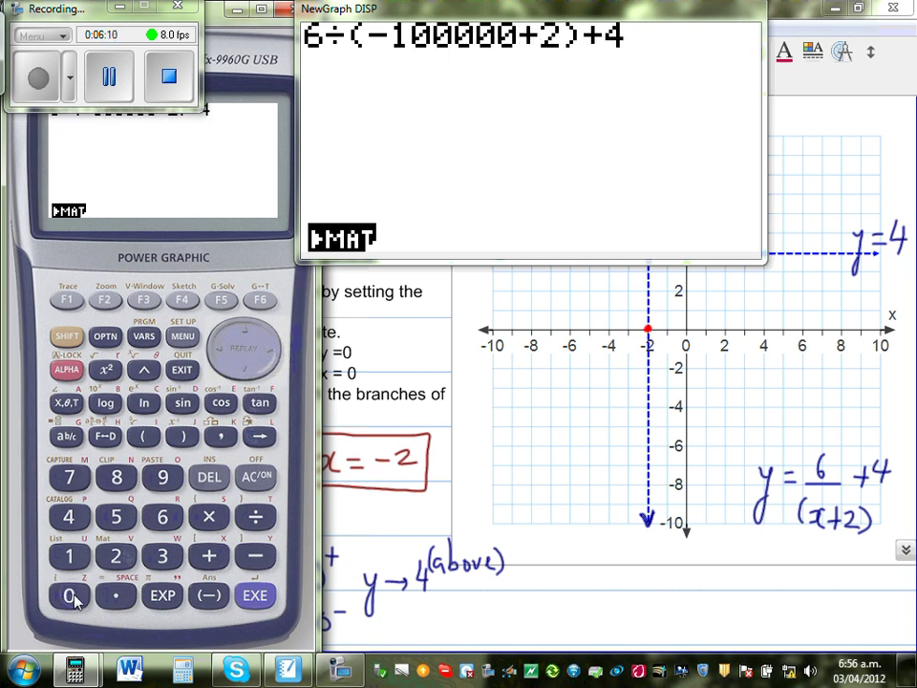
click(255, 595)
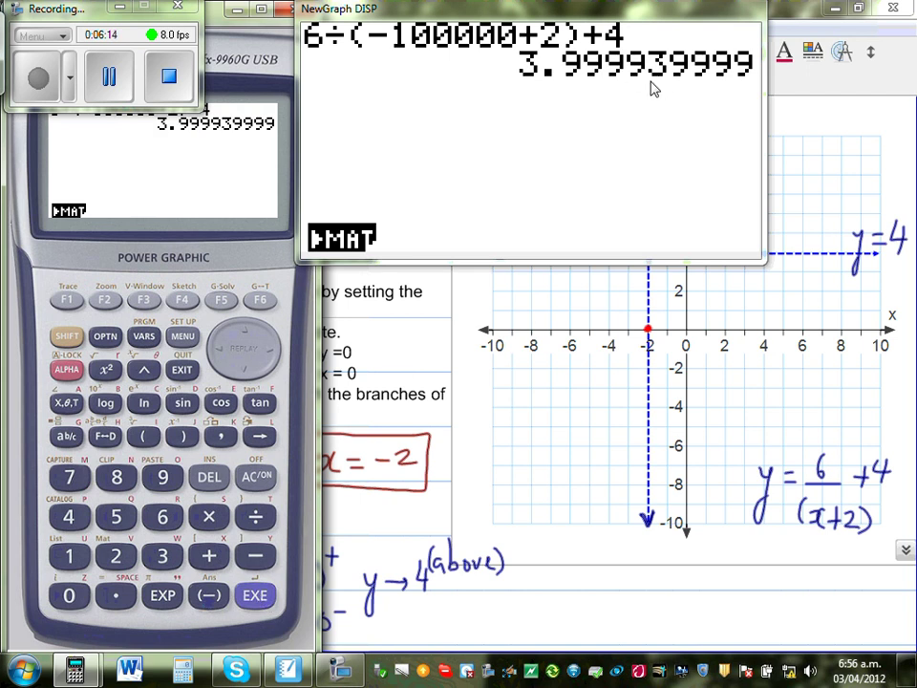
- Evaluate at x = −1000000, getting 3.999994, then close the emulator
click(273, 355)
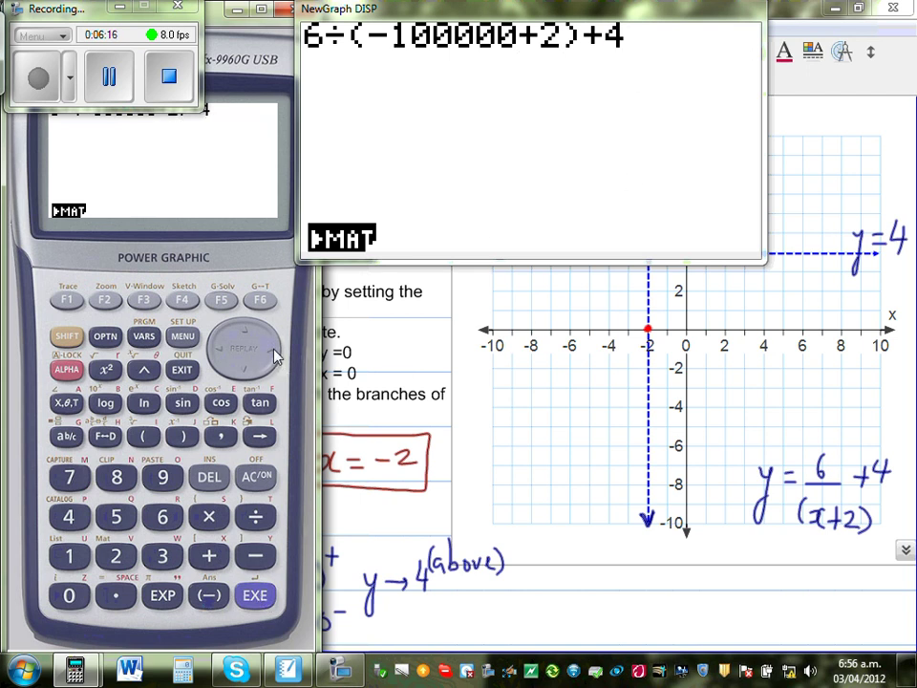
click(274, 355)
click(275, 357)
click(277, 357)
click(276, 358)
click(68, 596)
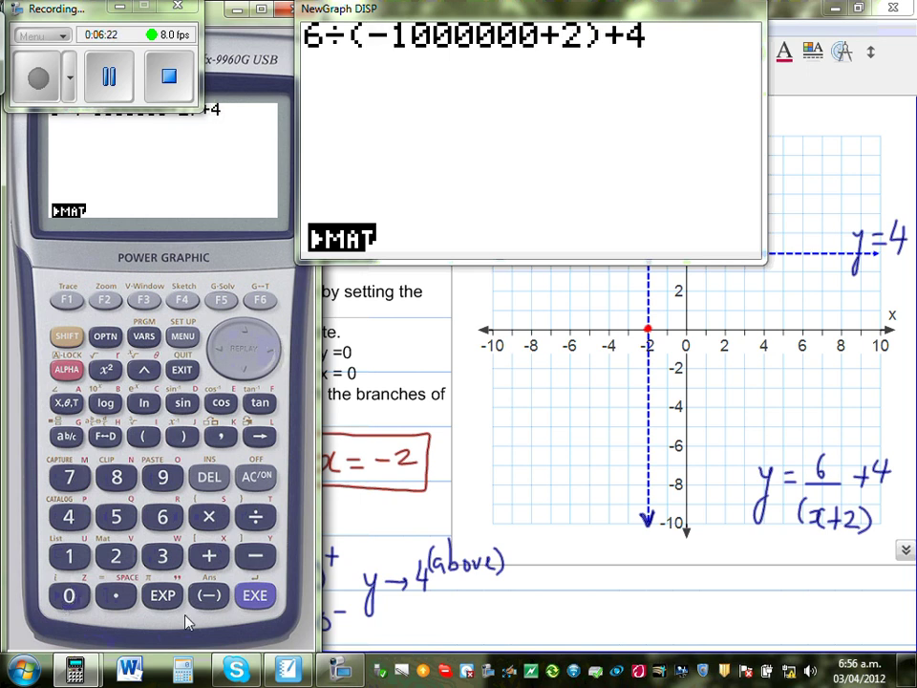
click(239, 597)
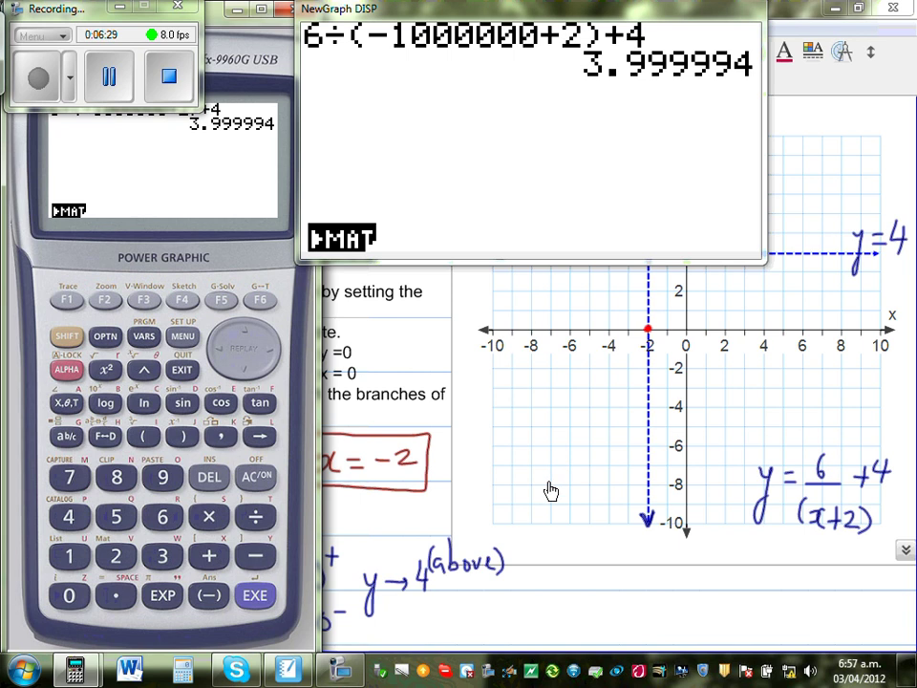
click(538, 602)
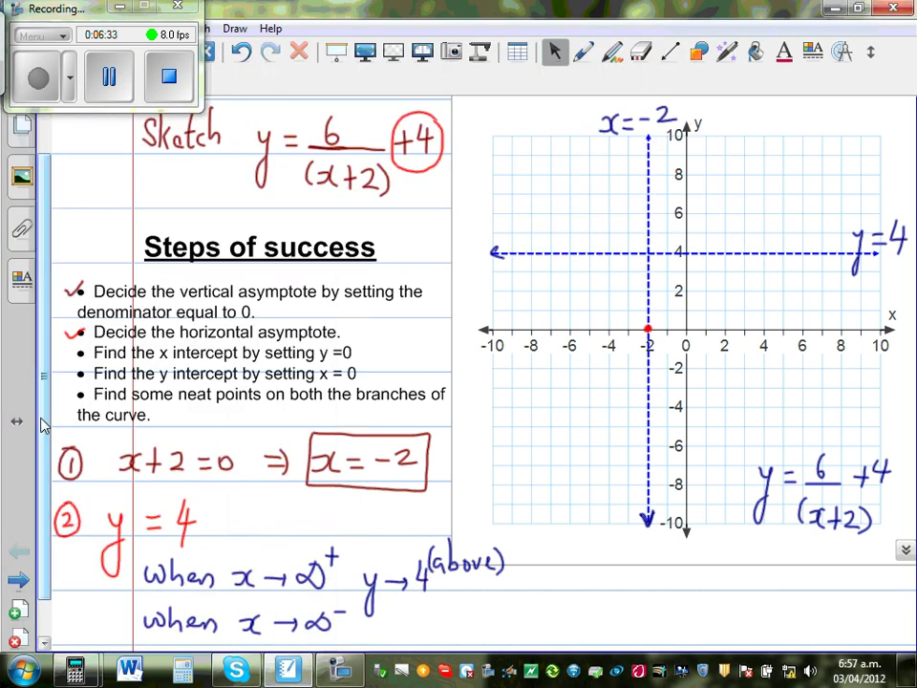
- Handwrite 'y → 4 (below)' after the second limit note 'when x → ∞⁻'
scroll(410, 573, down, 1)
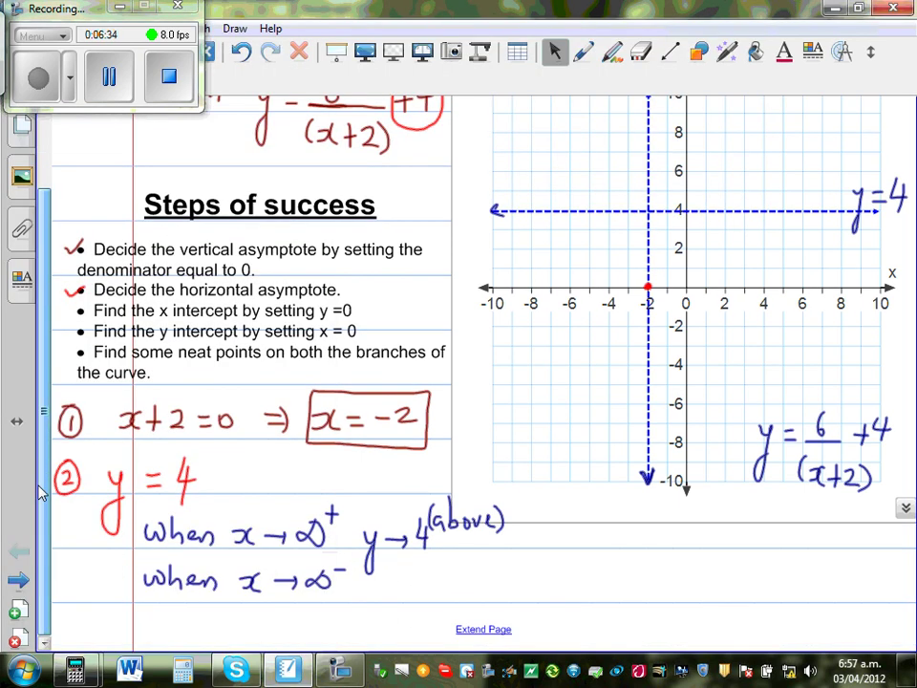
click(584, 51)
mouse_move(378, 580)
mouse_down()
mouse_move(380, 621)
mouse_move(428, 592)
mouse_move(421, 600)
mouse_move(445, 588)
mouse_move(452, 597)
mouse_up()
mouse_move(481, 566)
mouse_down()
mouse_move(531, 560)
mouse_move(540, 579)
mouse_up()
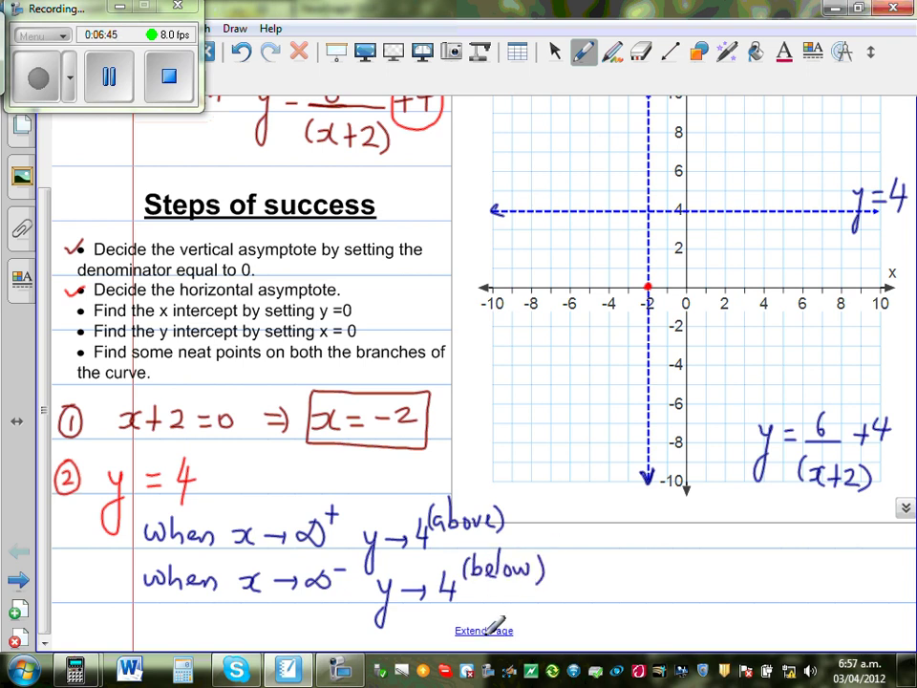
- Extend the page downward, then scroll back up to the graph
click(484, 630)
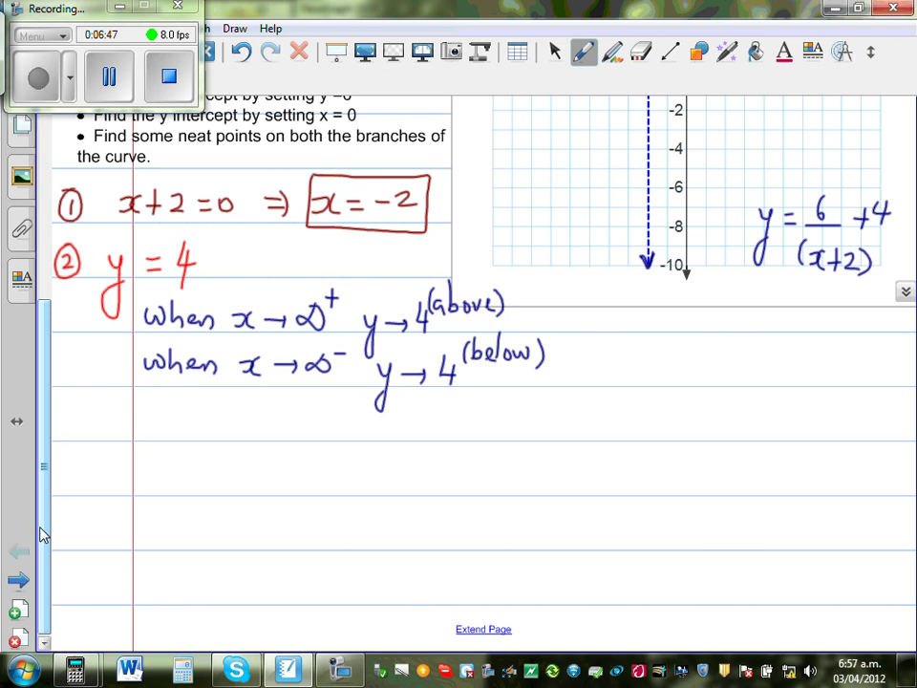
scroll(42, 535, up, 3)
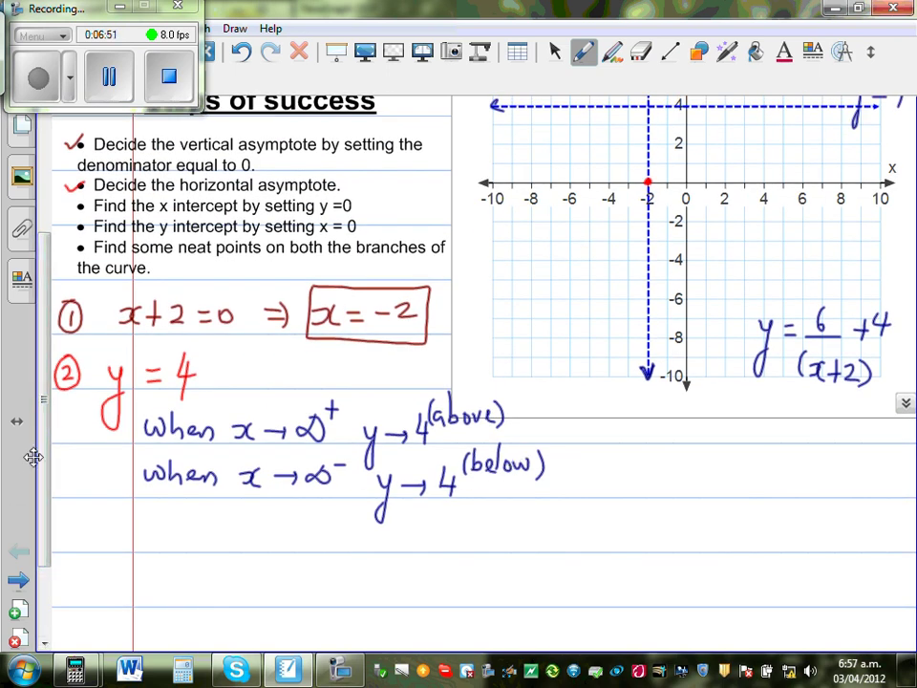
scroll(43, 372, up, 3)
scroll(57, 385, up, 2)
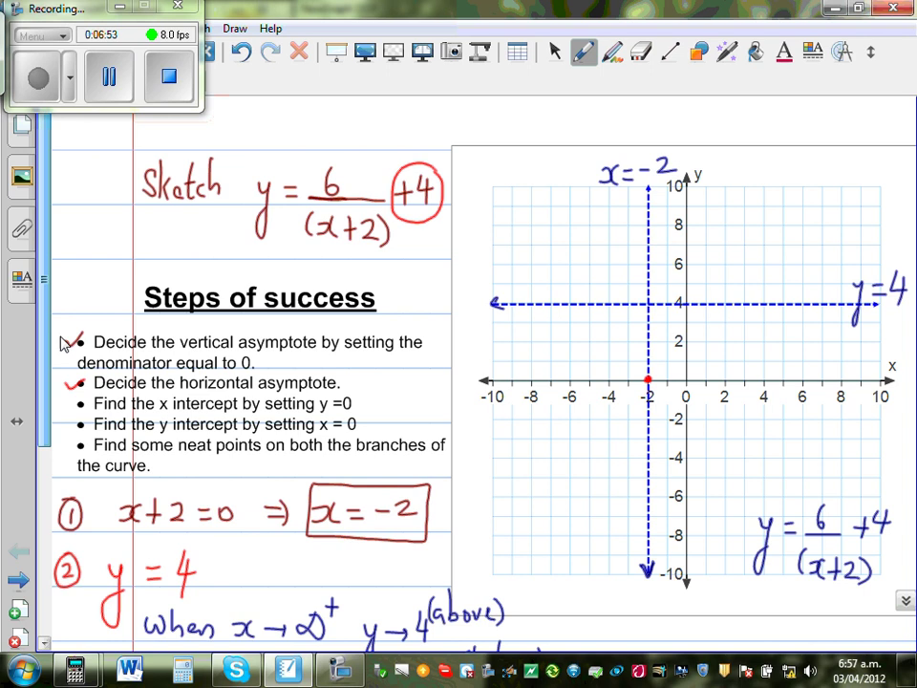
click(583, 51)
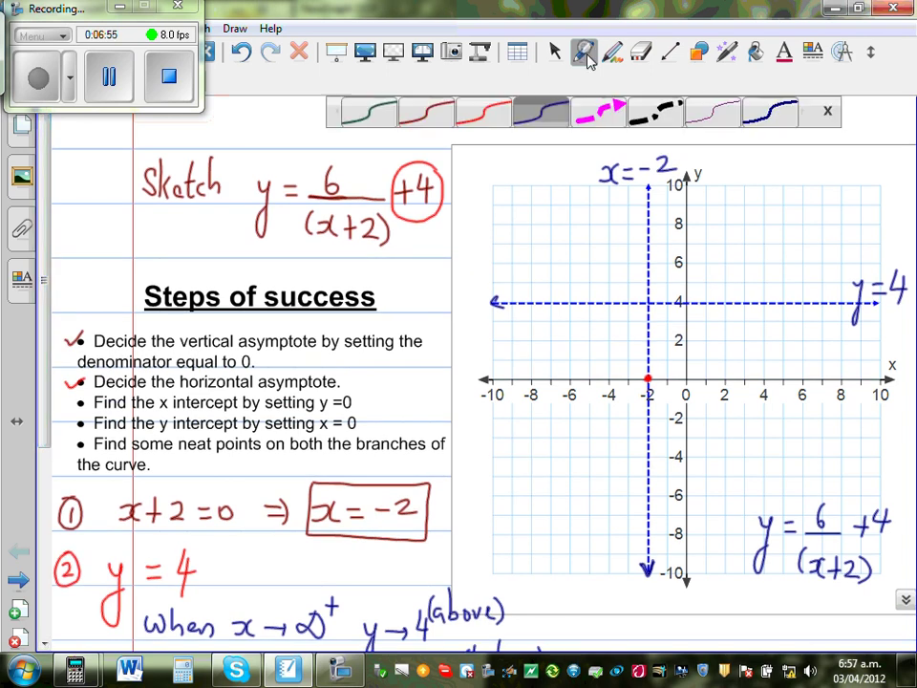
- With the thin red pen, draw a short curve branch just below y = 4 at the left
click(490, 119)
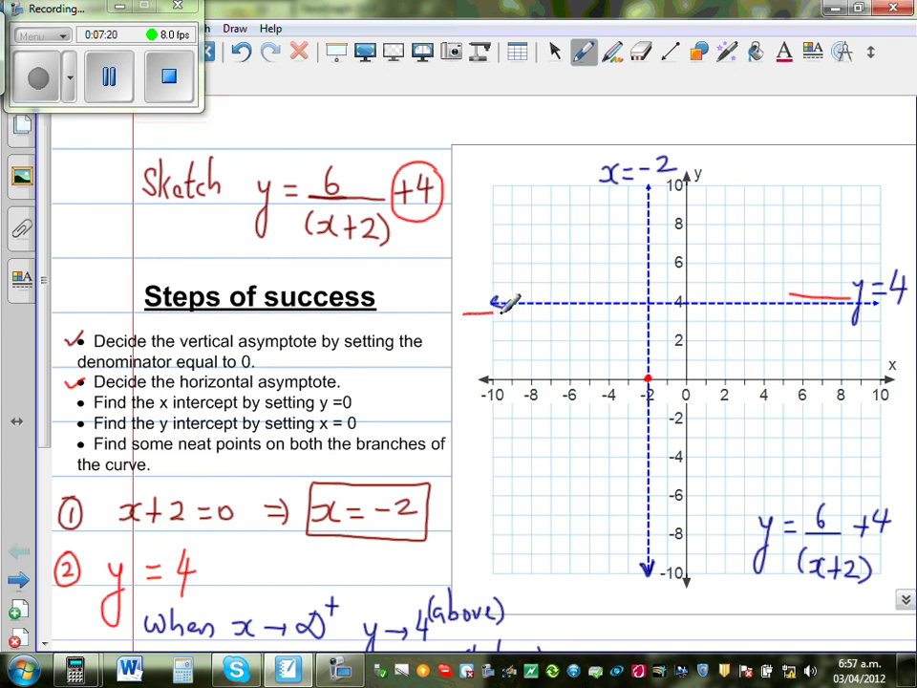
mouse_move(501, 311)
mouse_down()
mouse_move(539, 315)
mouse_move(506, 301)
mouse_up()
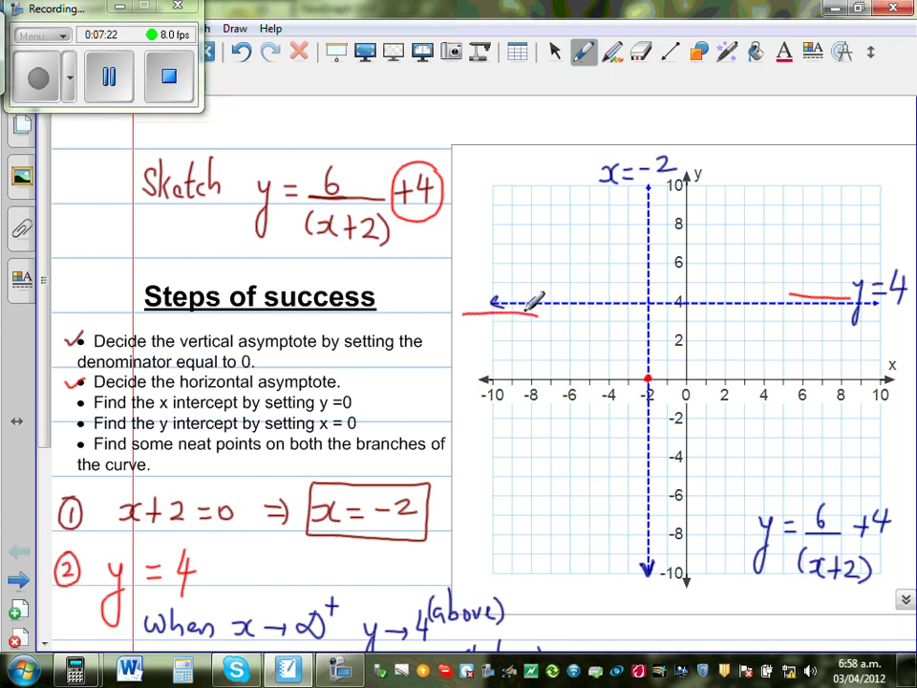